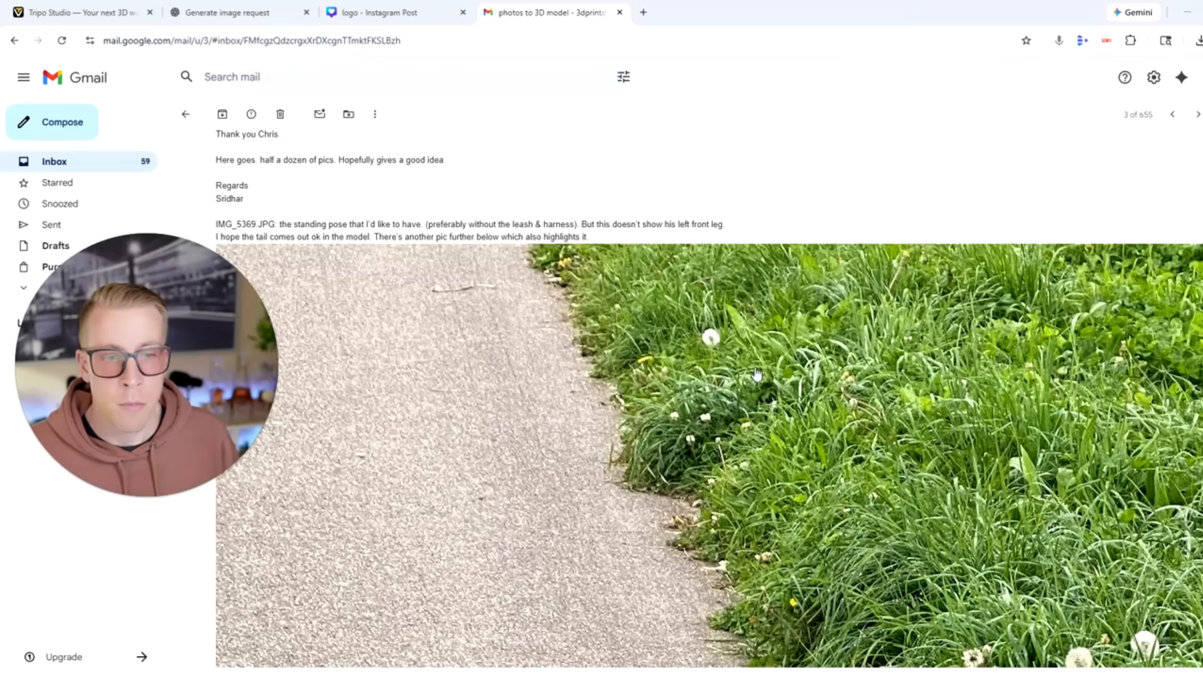
Open the attached dog photo IMG_5369.JPG from the e-mail at full size.
click(741, 392)
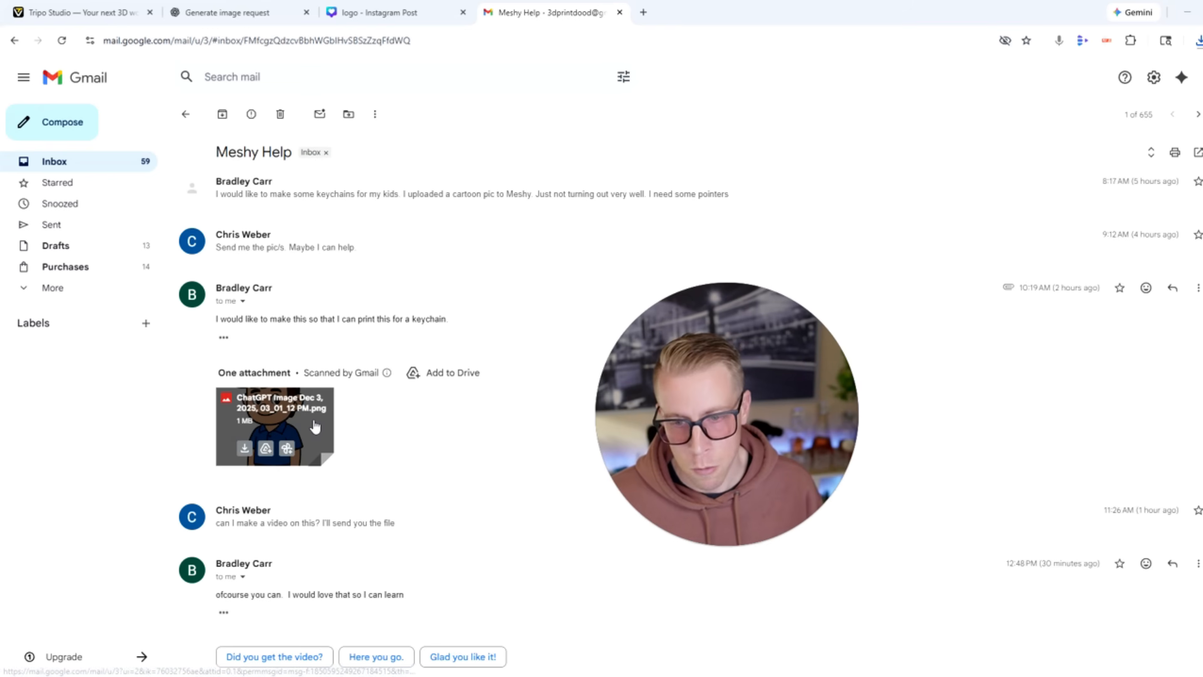
click(313, 420)
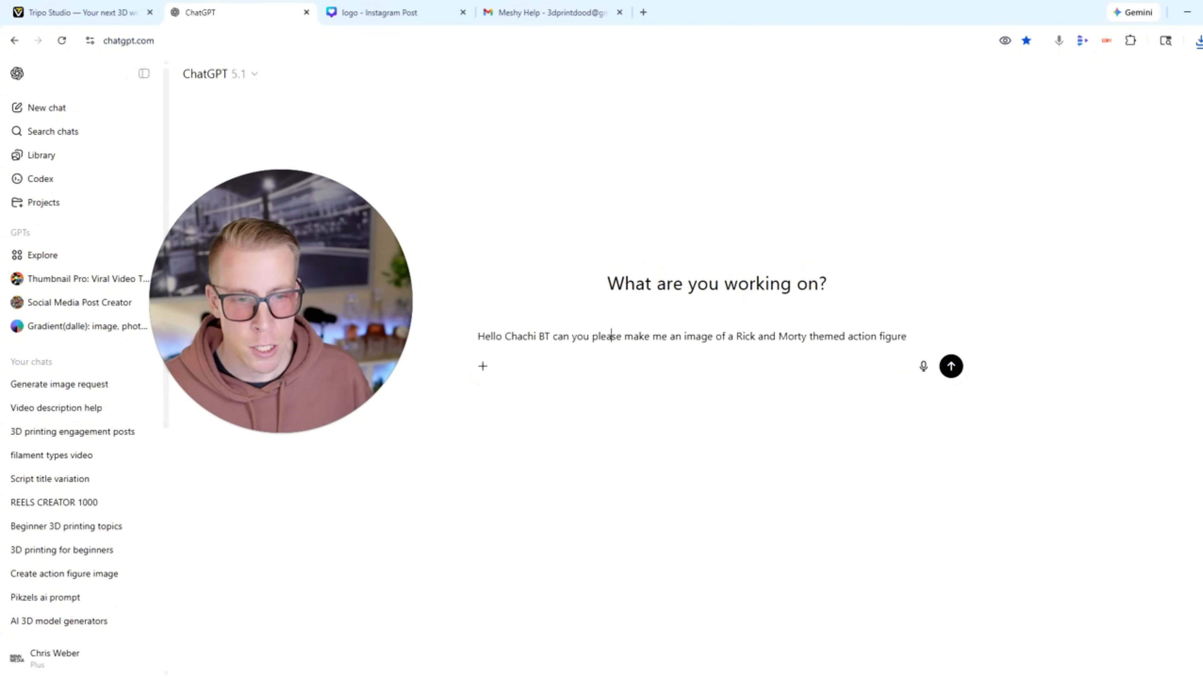
Switch to ChatGPT, clear the drafted action-figure prompt, attach the dog photo IMG_5369 (2), and start dictating the request.
key(ctrl+a)
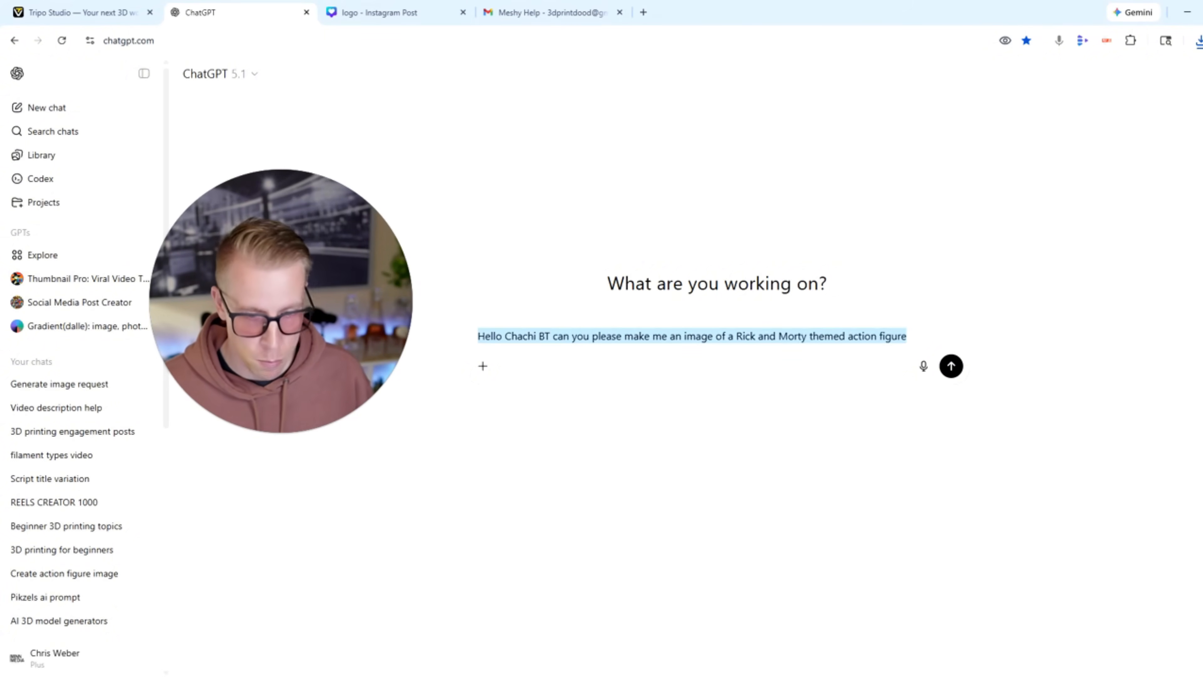
key(BackSpace)
click(482, 338)
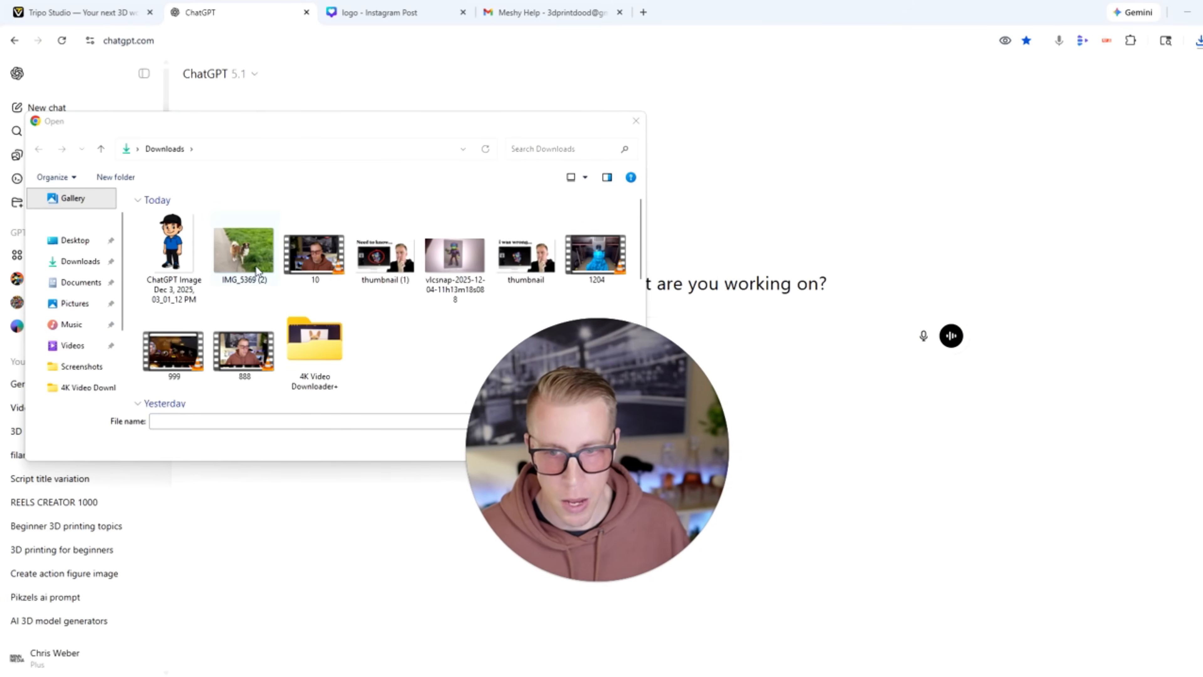
double_click(255, 263)
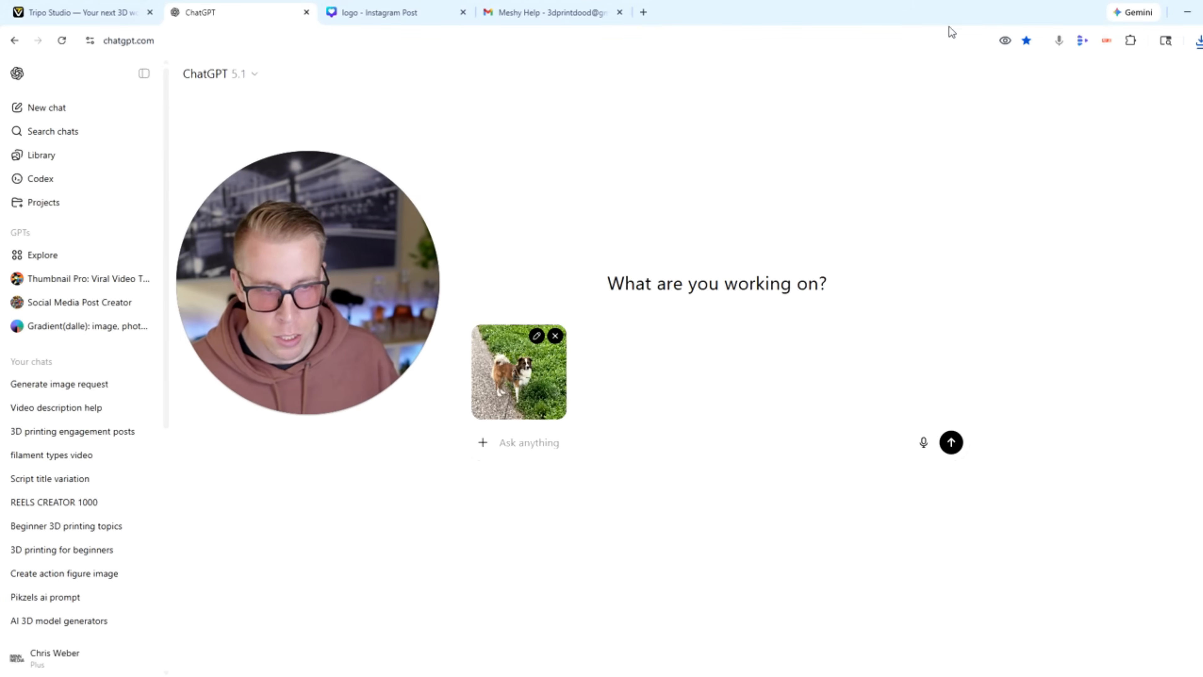
click(1059, 42)
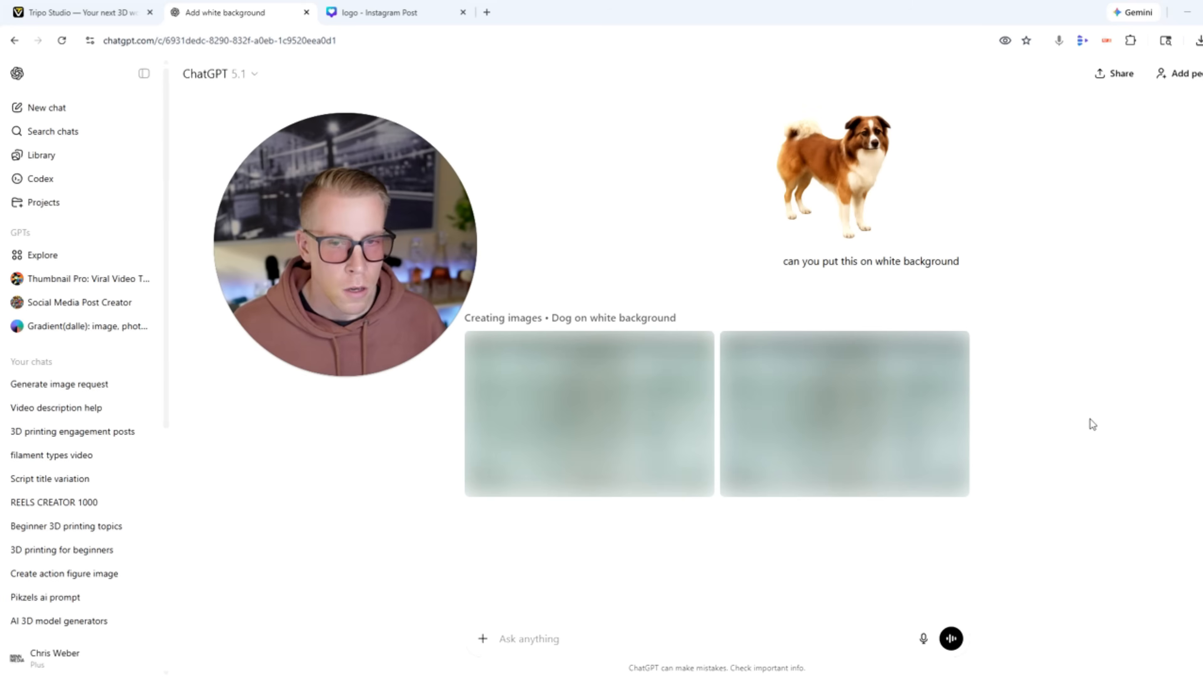
Switch to Tripo Studio and browse the featured gallery, examining the white-furred character model that holds a flame.
click(864, 207)
drag(387, 254, 290, 333)
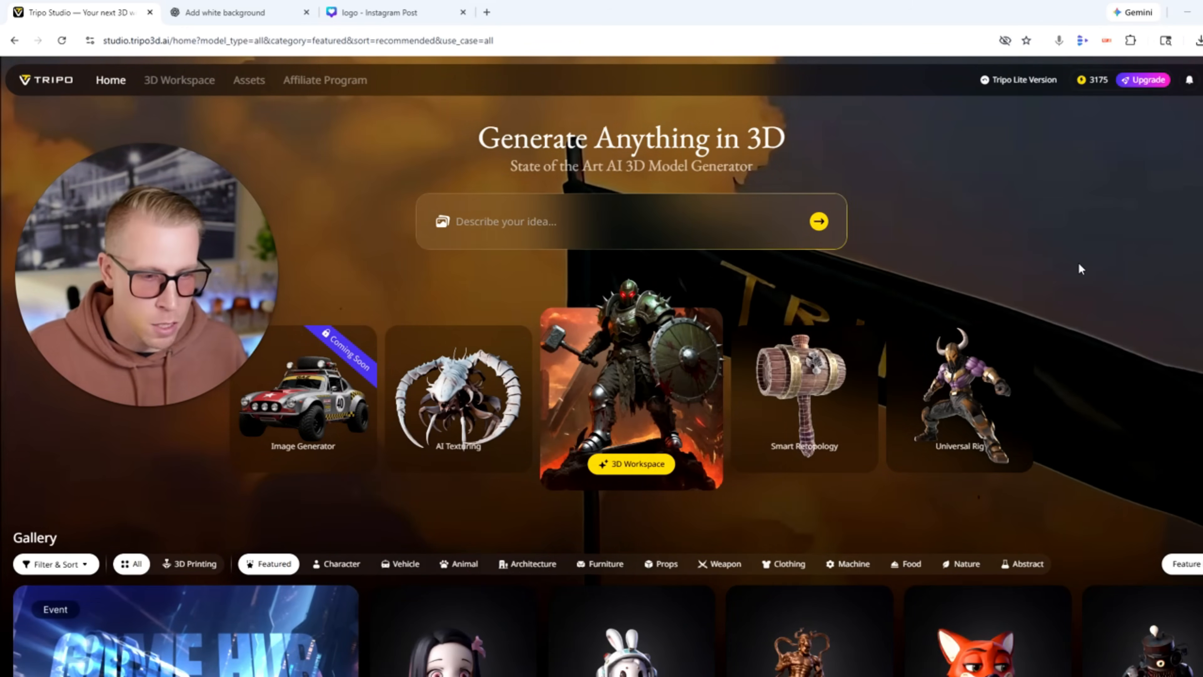
scroll(1080, 268, down, 3)
scroll(1078, 262, down, 3)
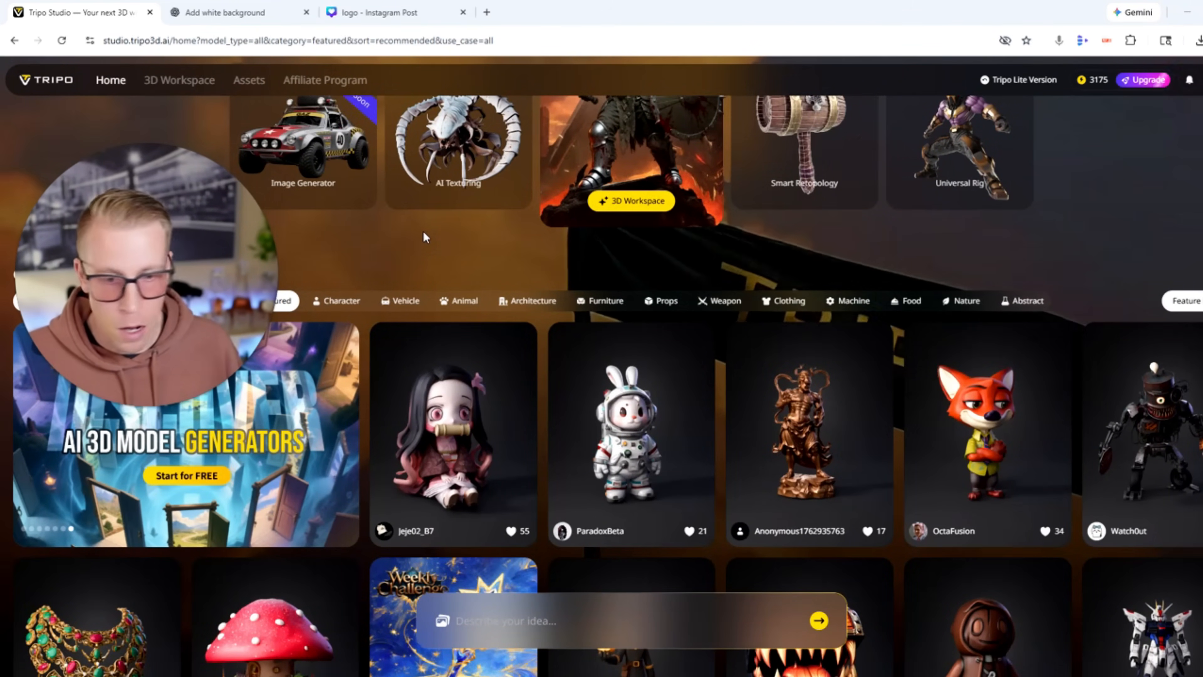
scroll(423, 232, down, 4)
click(648, 458)
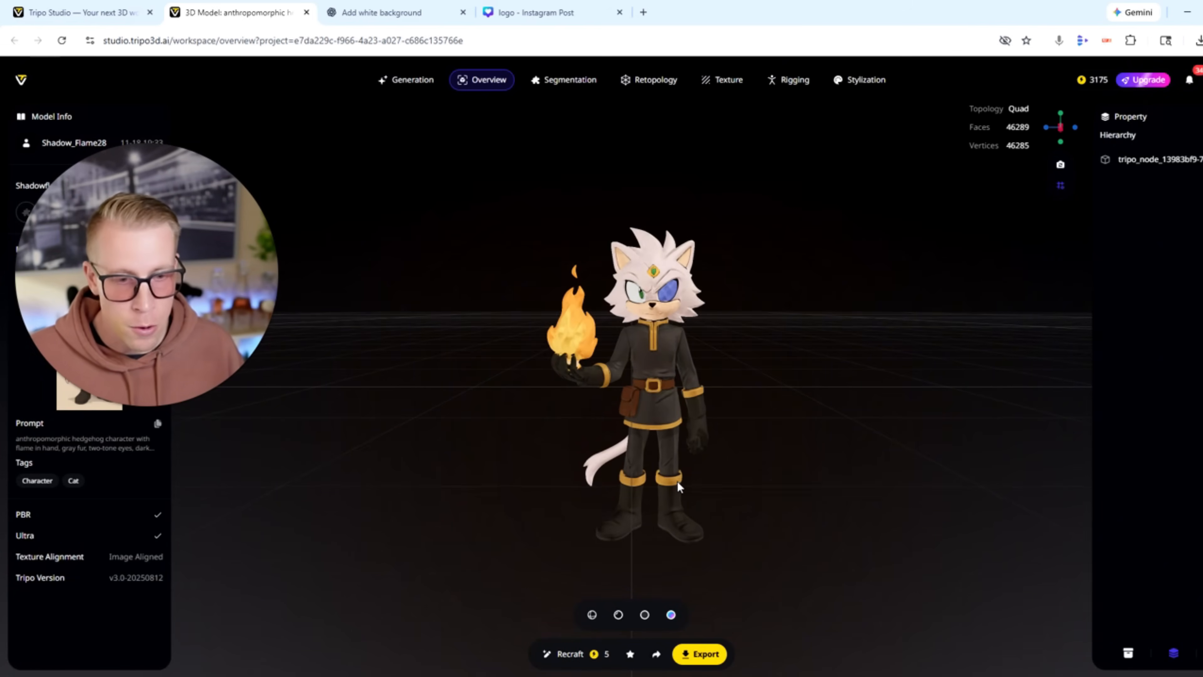
key(ctrl+w)
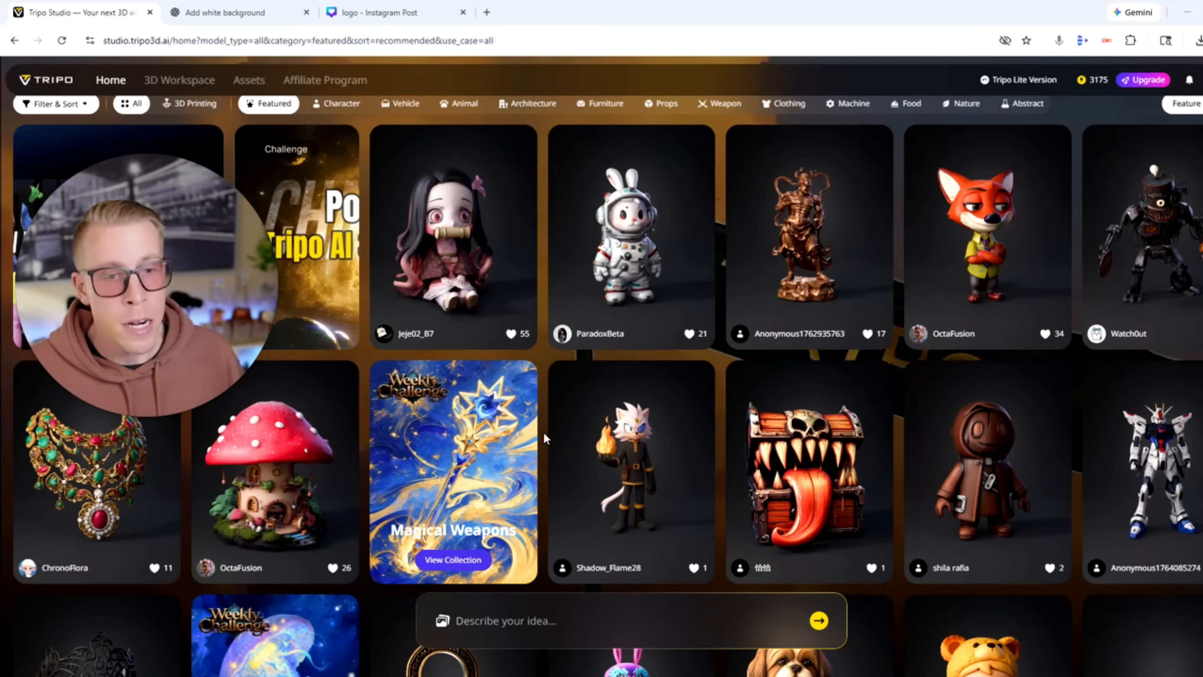
scroll(545, 432, up, 10)
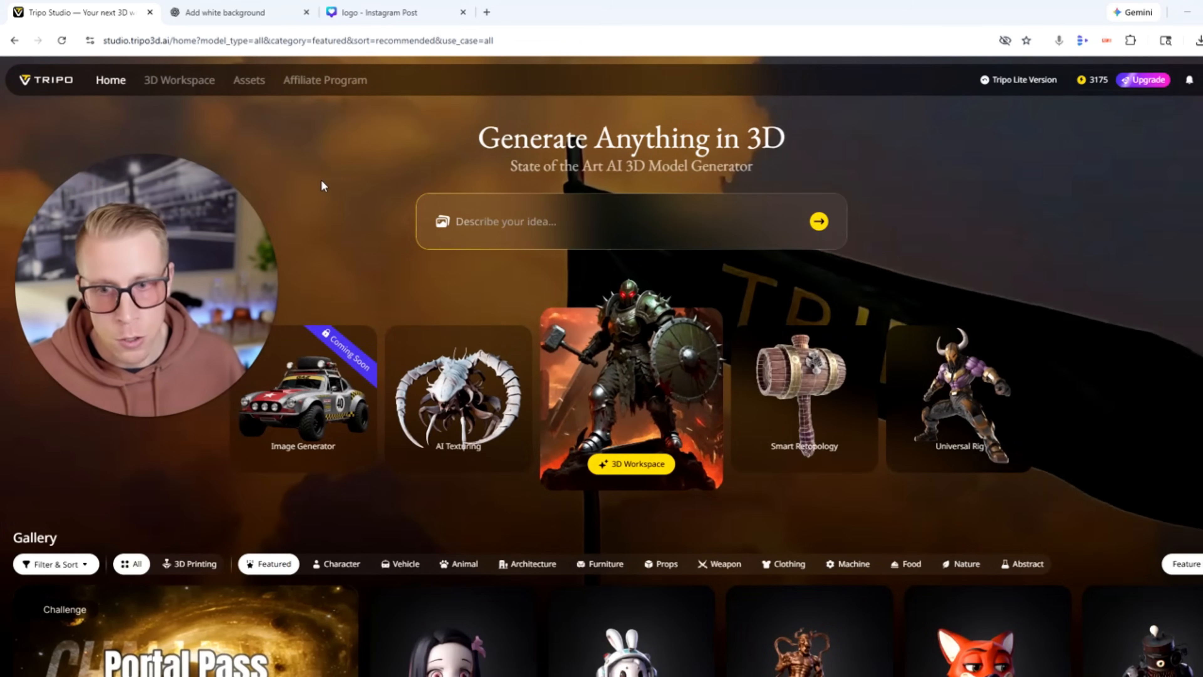
Open the 3D workspace and load the alien robot picture, ChatGPT Image Dec 4, 2025, 01_23_40 PM, for image-to-3D conversion.
click(178, 81)
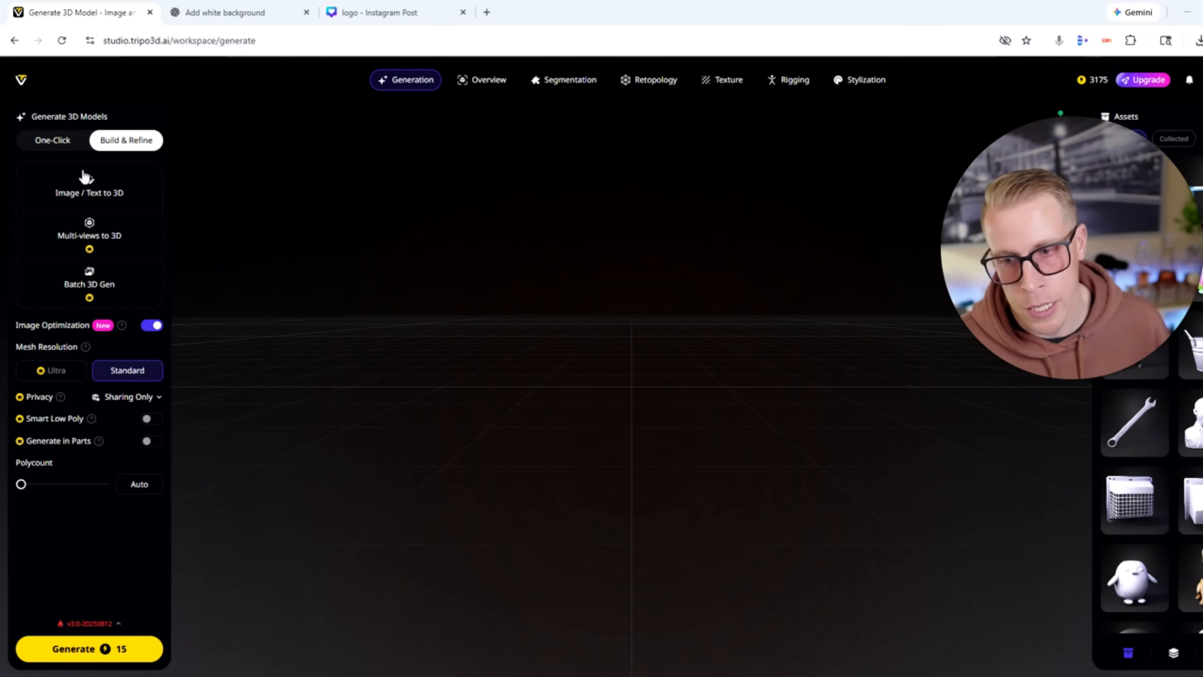
click(100, 190)
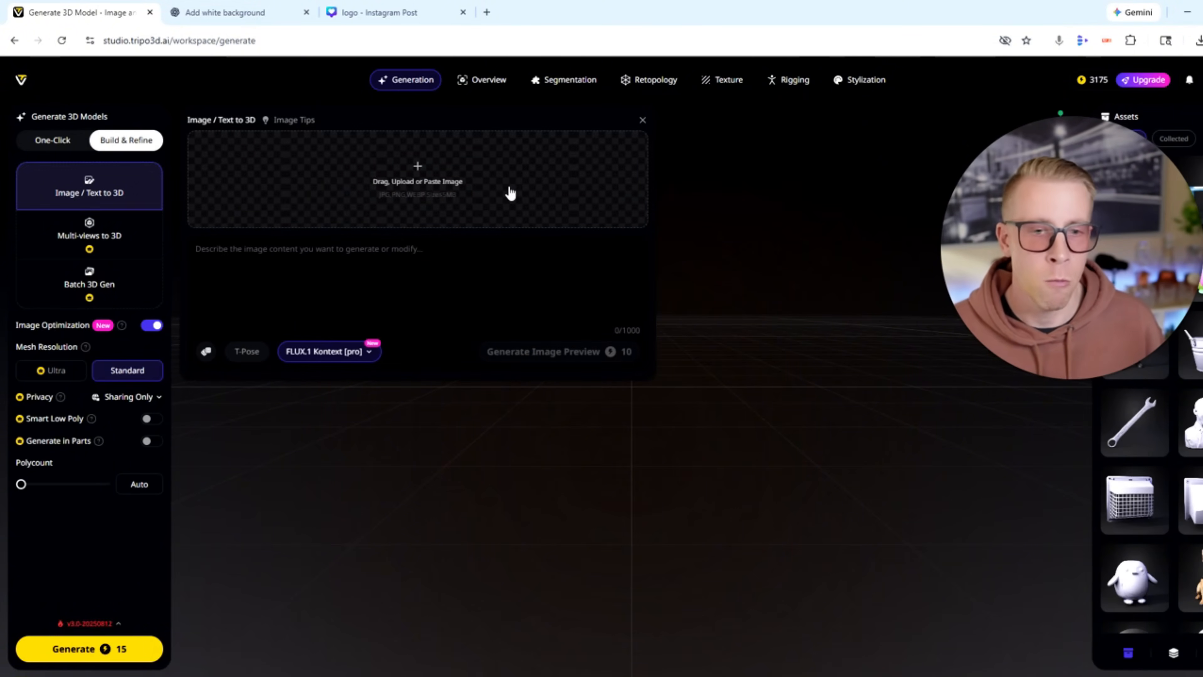
click(437, 192)
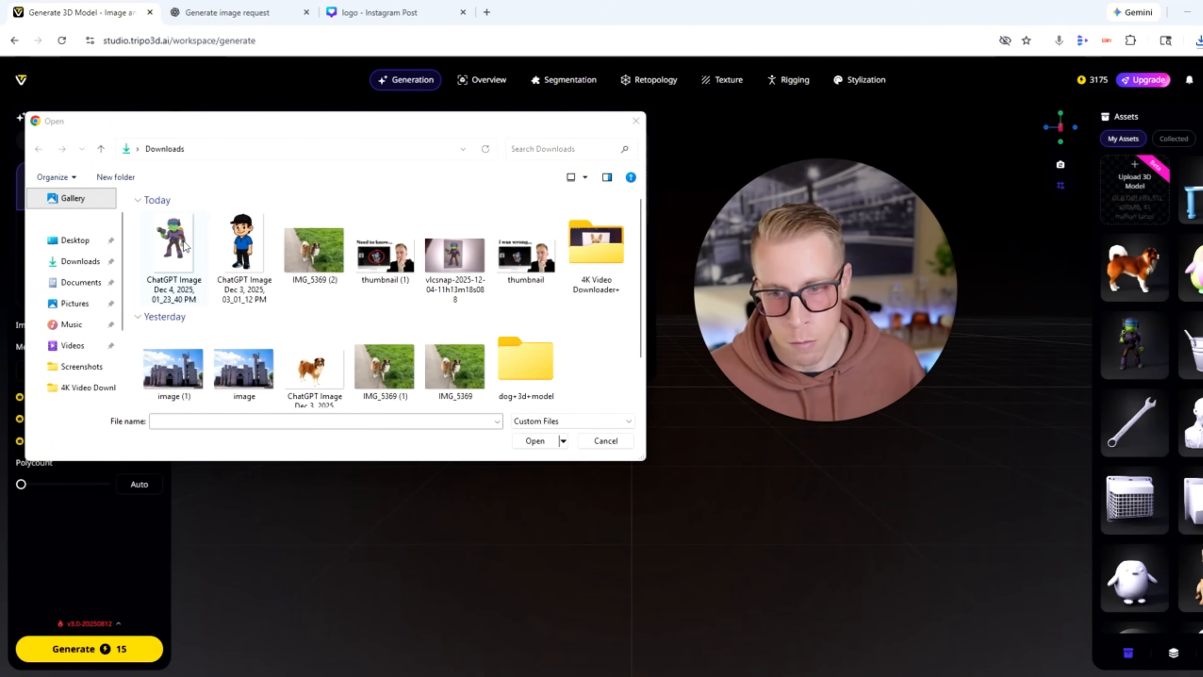
double_click(185, 246)
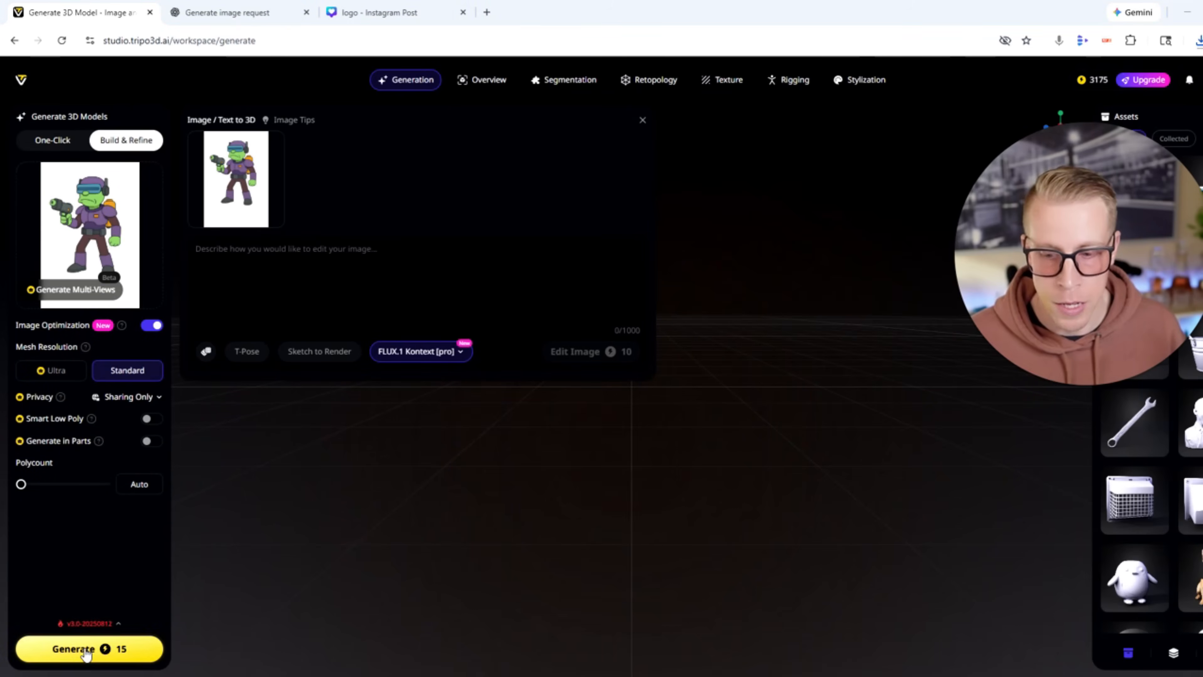
Generate the alien robot's 3D model with Image Optimization on and Standard mesh resolution.
mouse_move(147, 282)
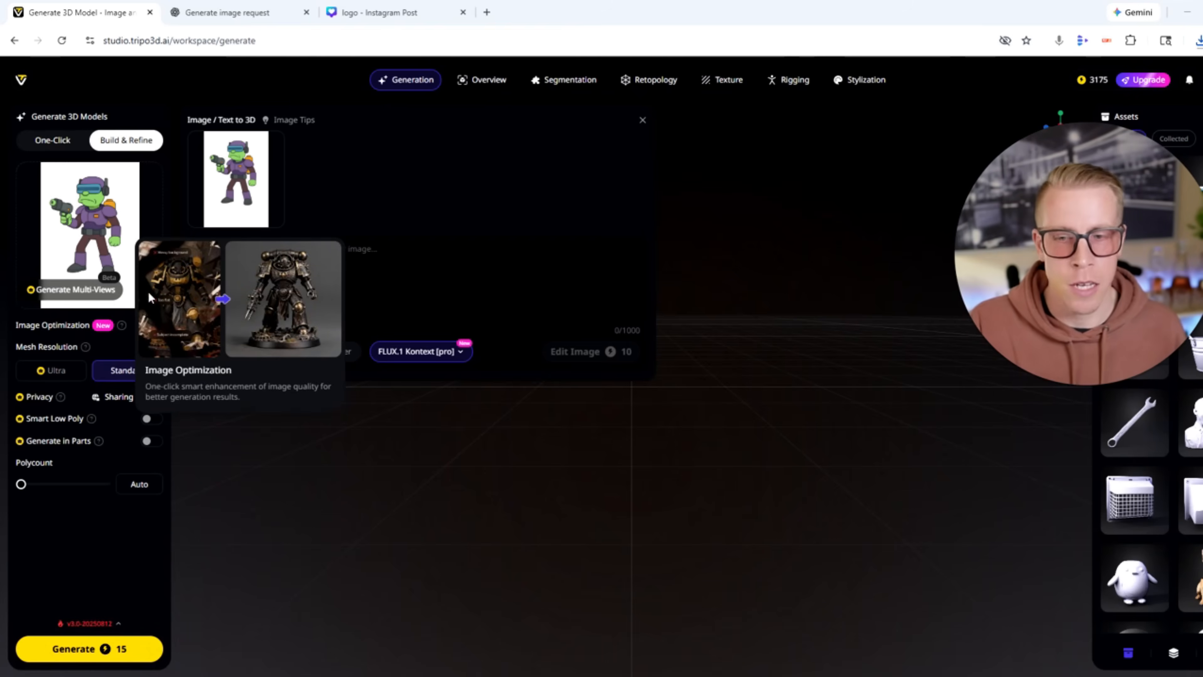
mouse_move(52, 377)
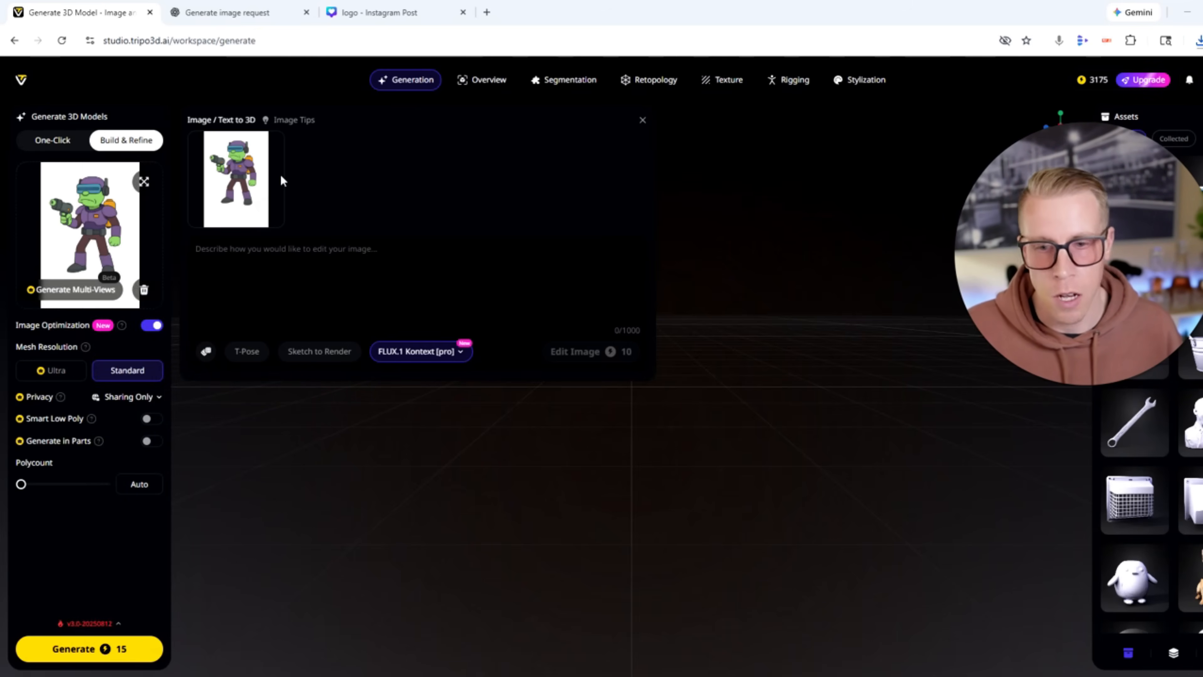
click(76, 649)
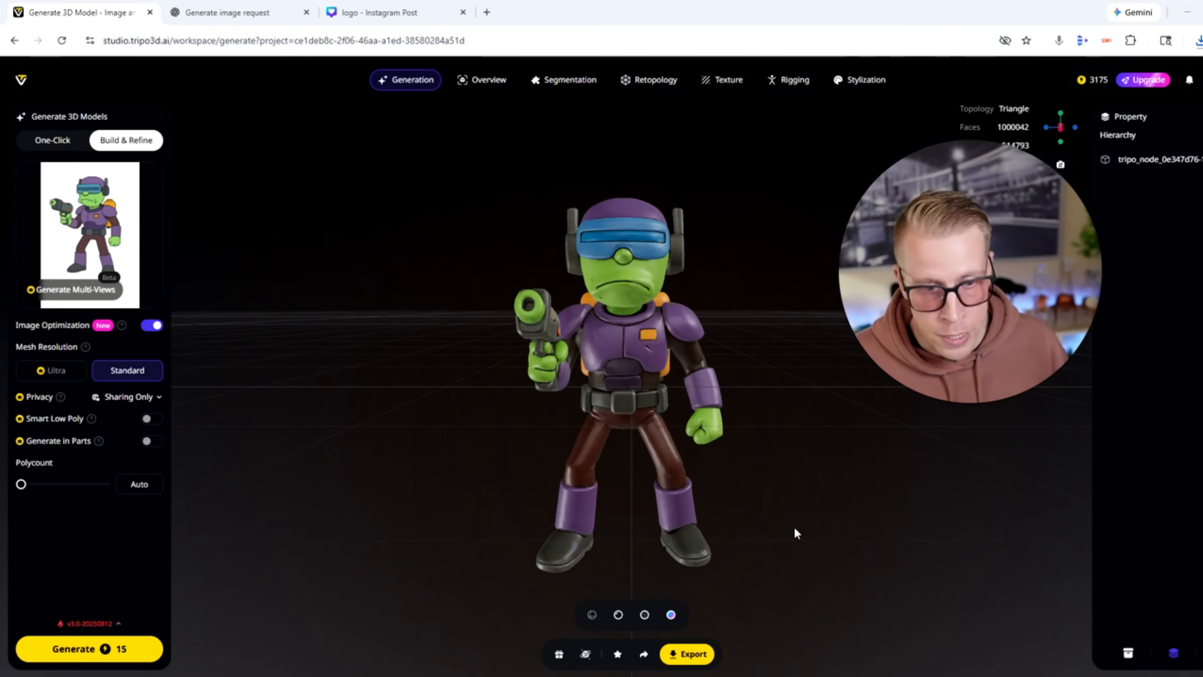
Inspect the alien robot model from the front and side, including on the slicer's build plate.
drag(782, 528, 727, 538)
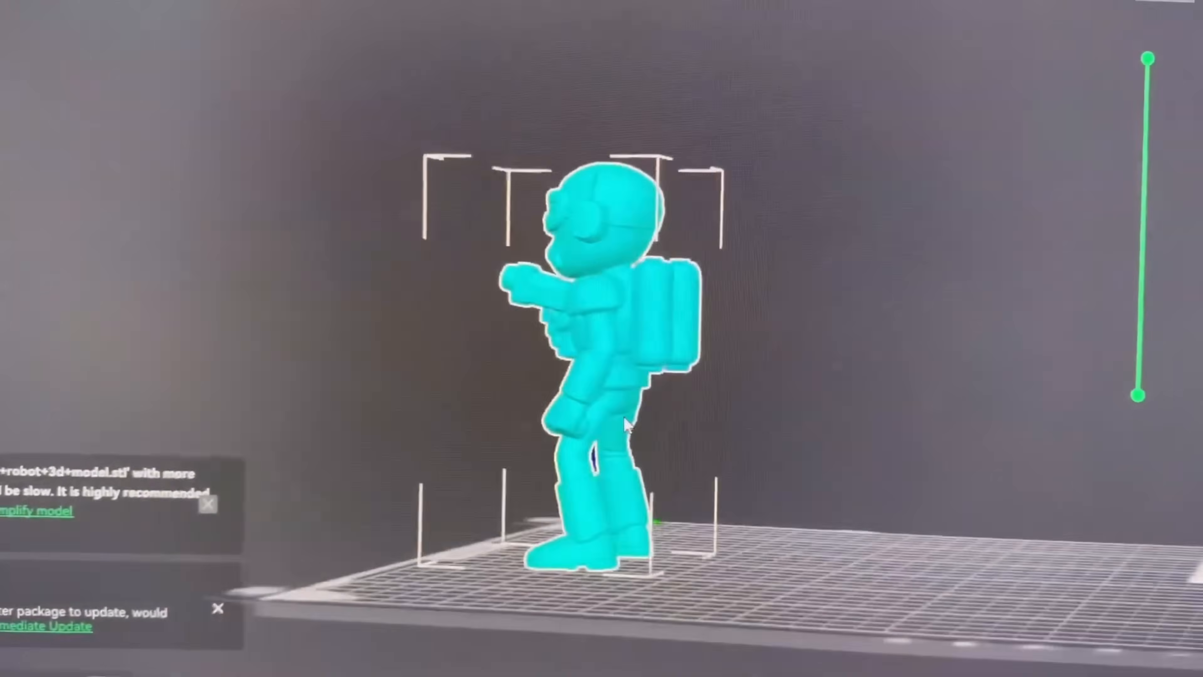
drag(625, 424, 720, 446)
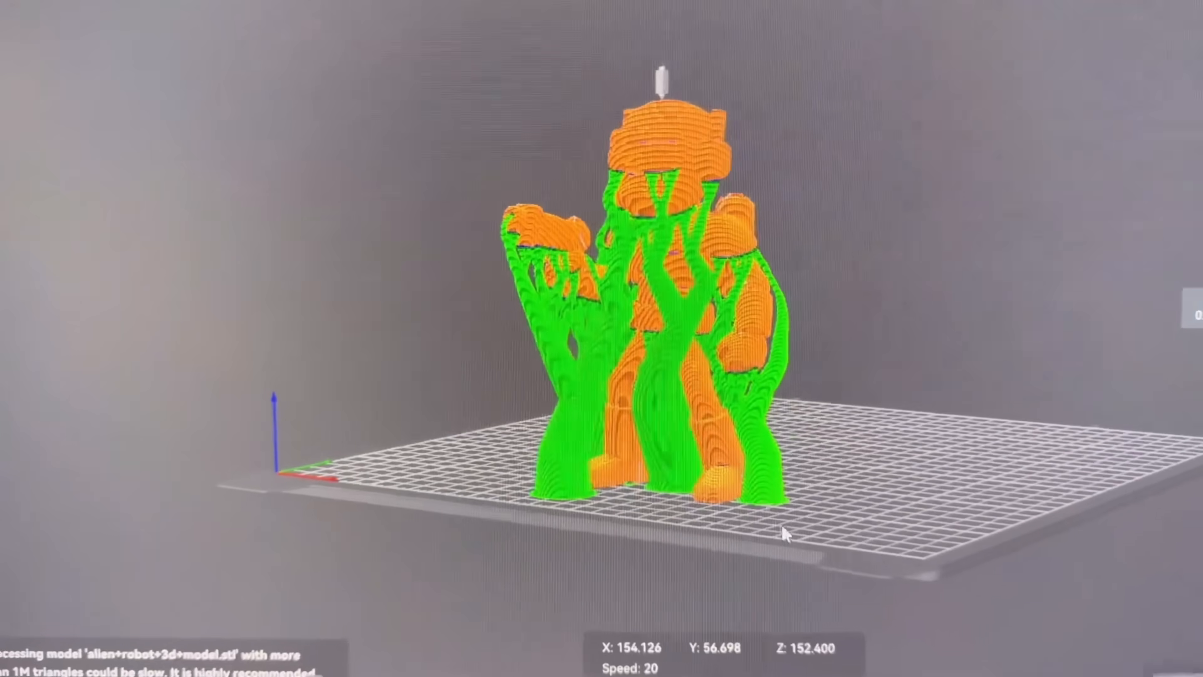
drag(781, 523, 491, 585)
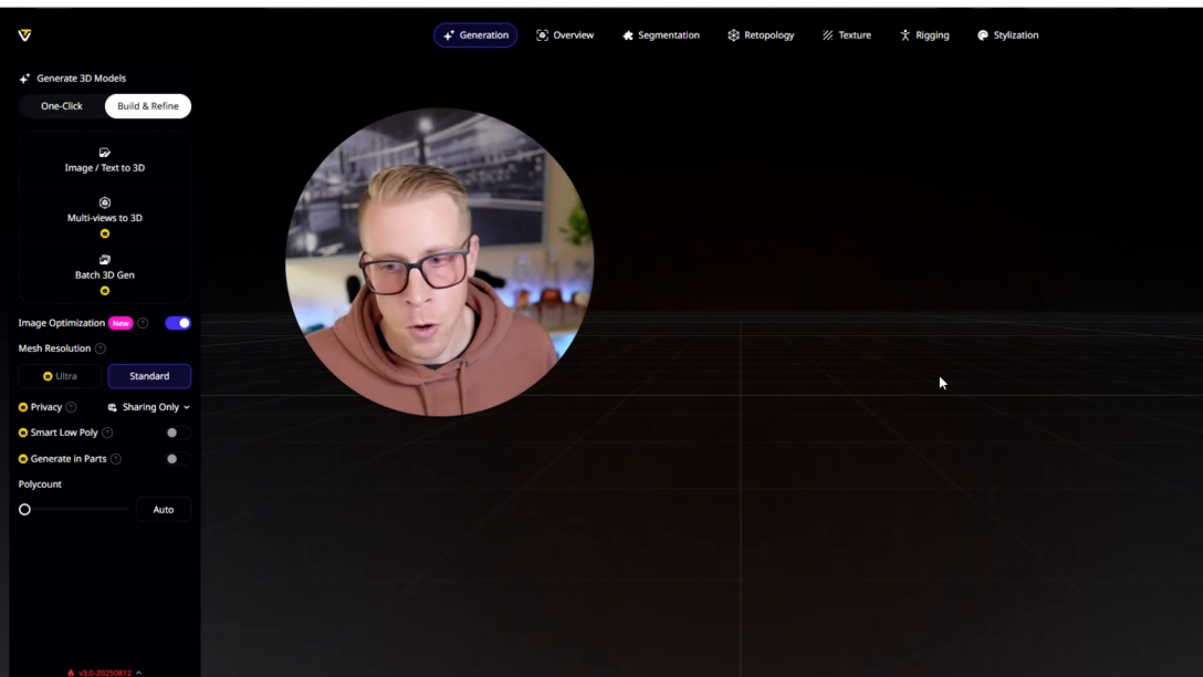
Start a new image-to-3D conversion using the cut-out dog picture, ChatGPT Image Dec 3, 2025, from Downloads.
drag(543, 338, 751, 416)
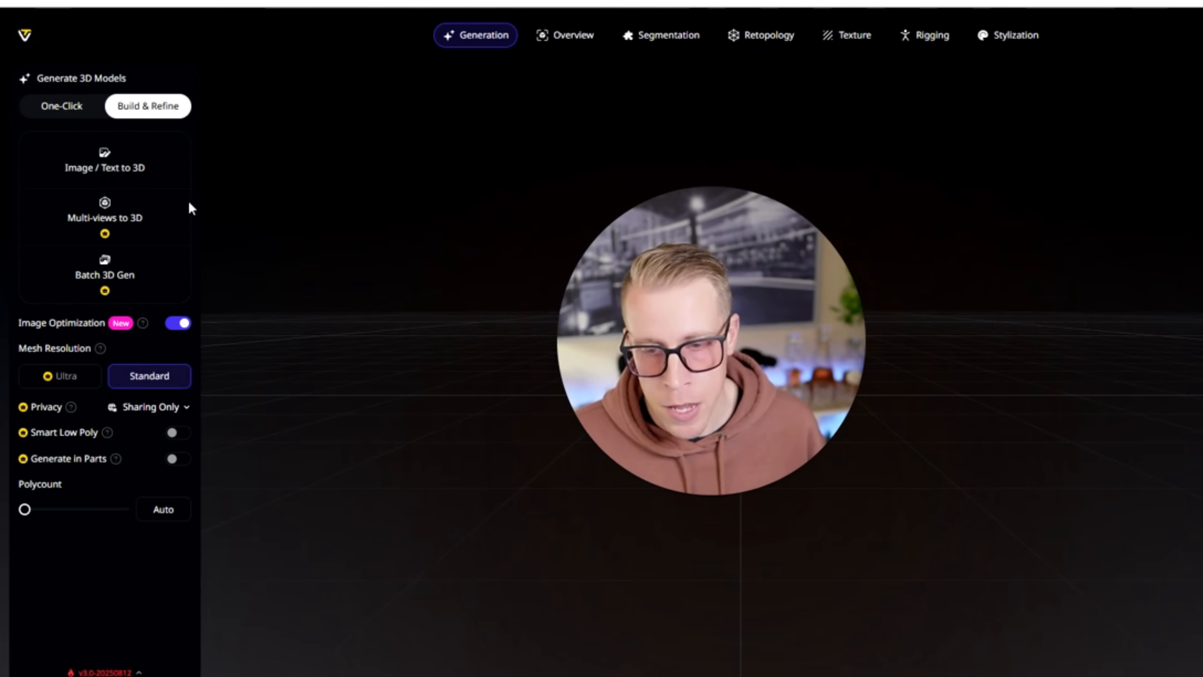
click(107, 171)
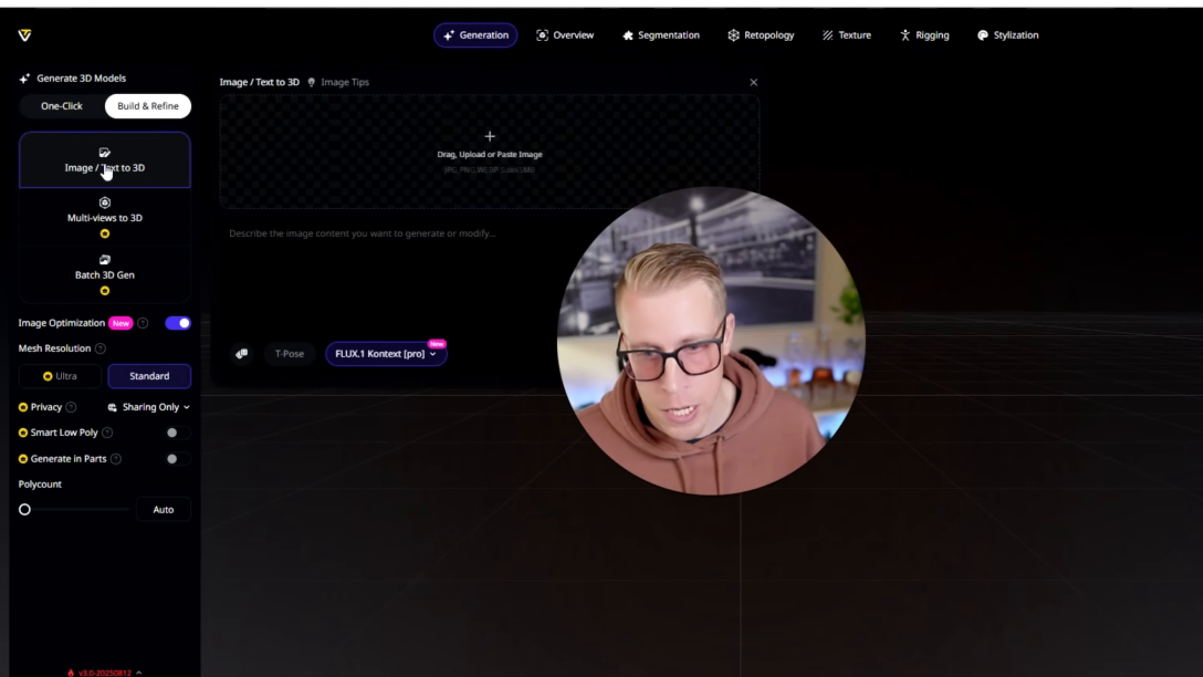
click(507, 152)
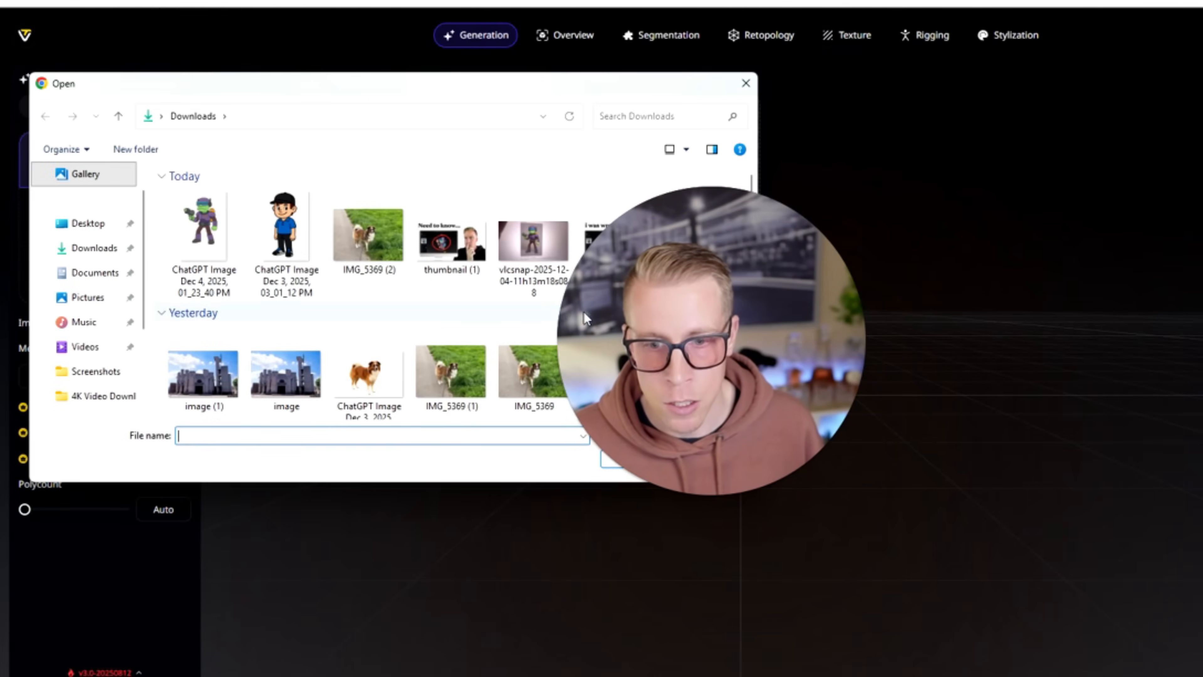
drag(653, 320, 816, 357)
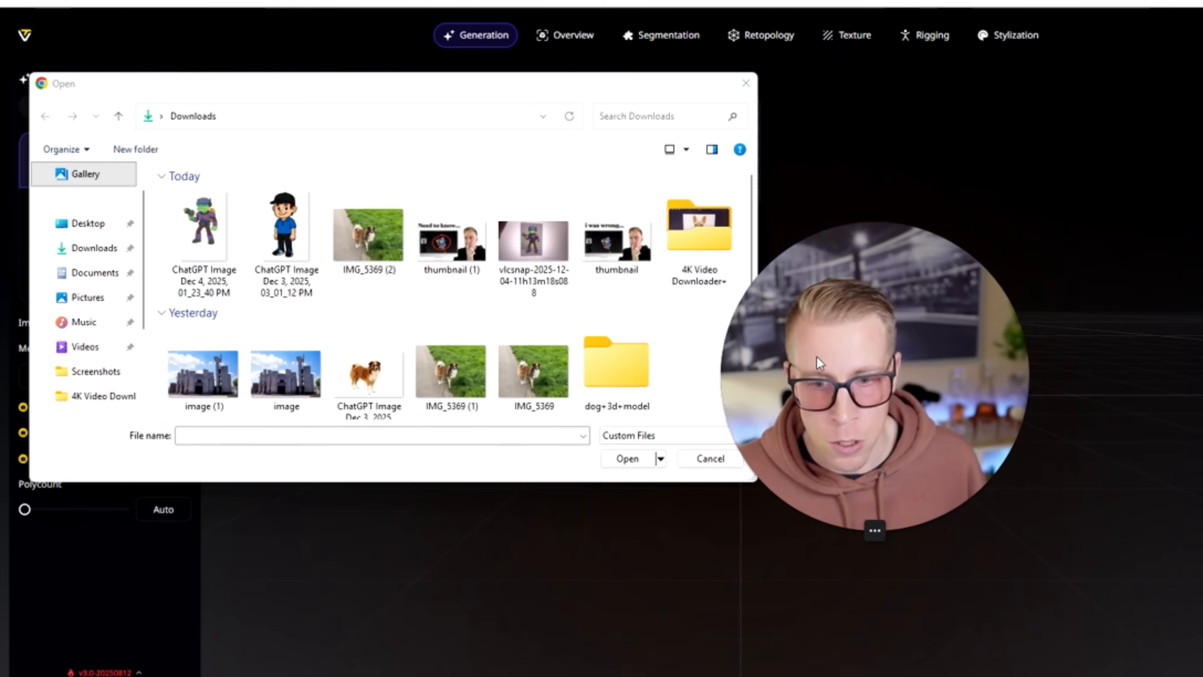
double_click(379, 376)
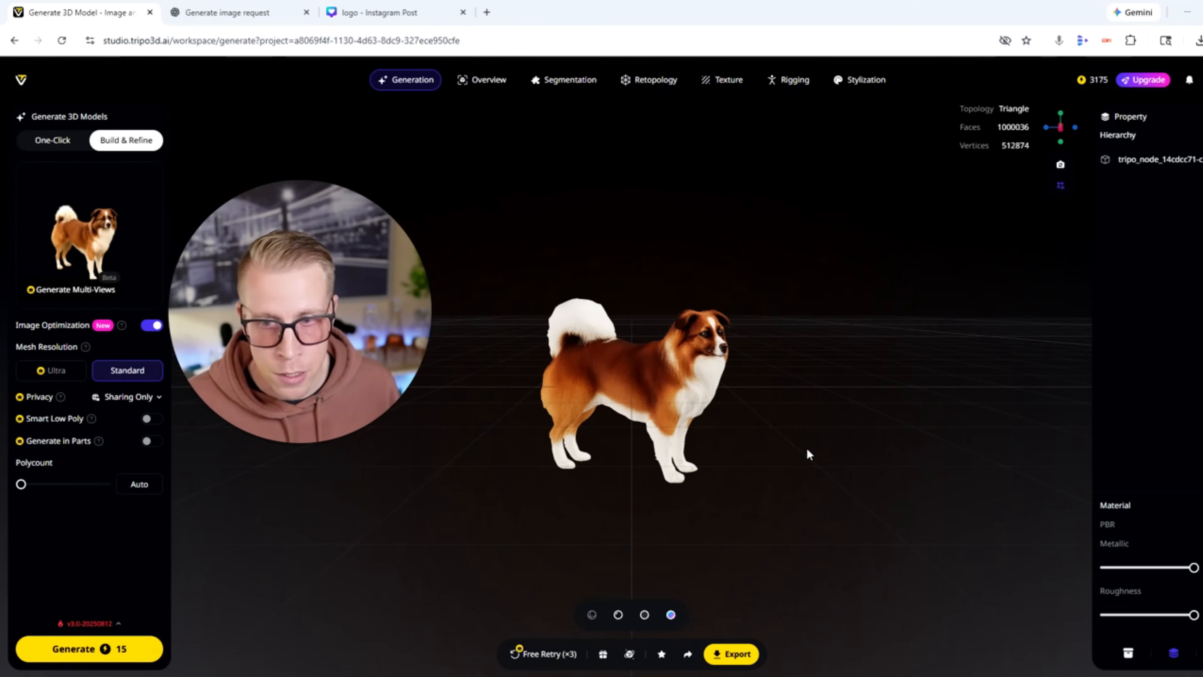
Examine the generated dog model up close from several angles.
drag(764, 507, 740, 512)
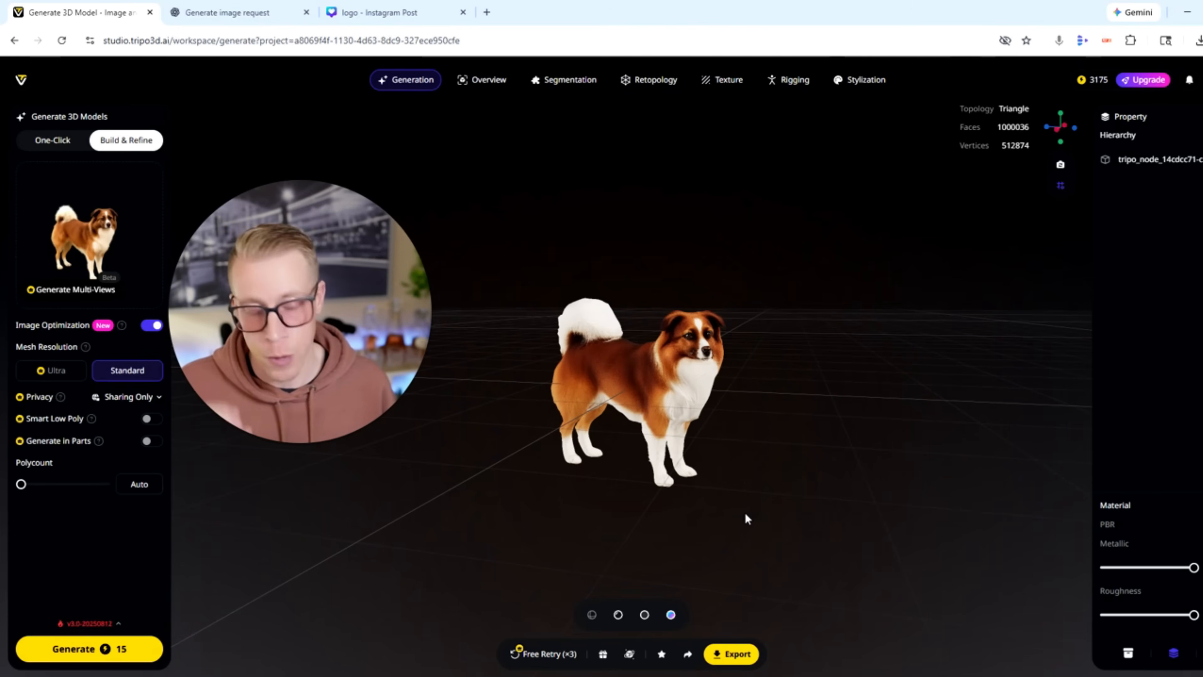
scroll(745, 518, up, 5)
drag(746, 518, 827, 487)
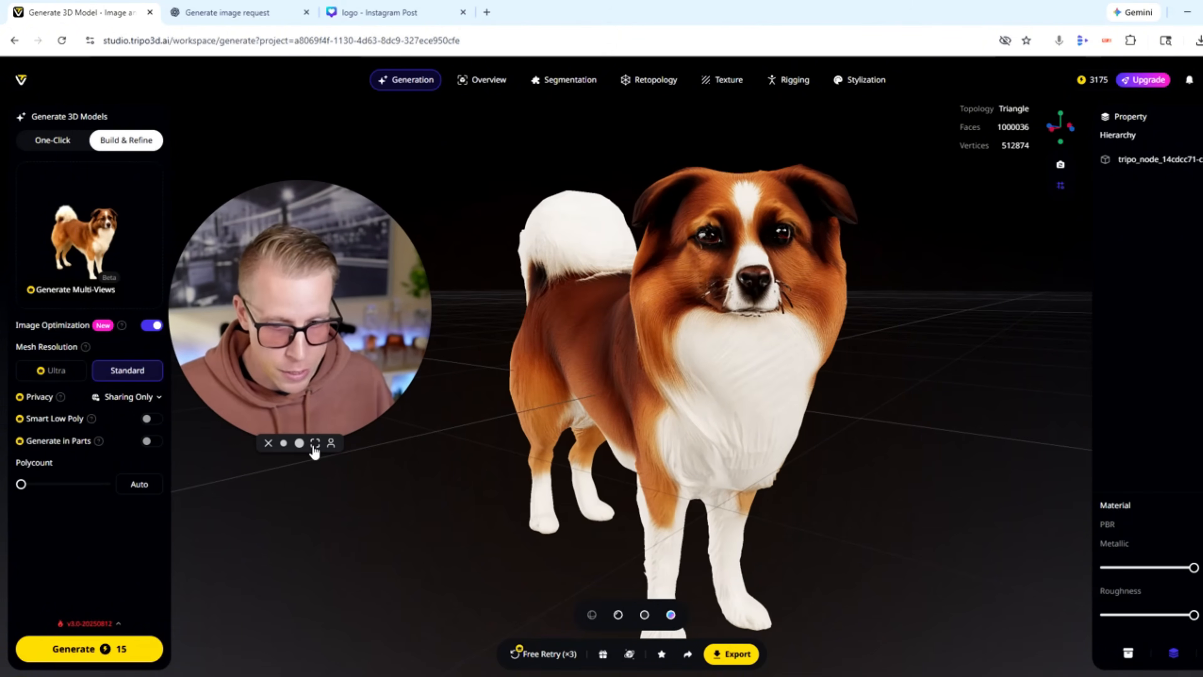
click(315, 443)
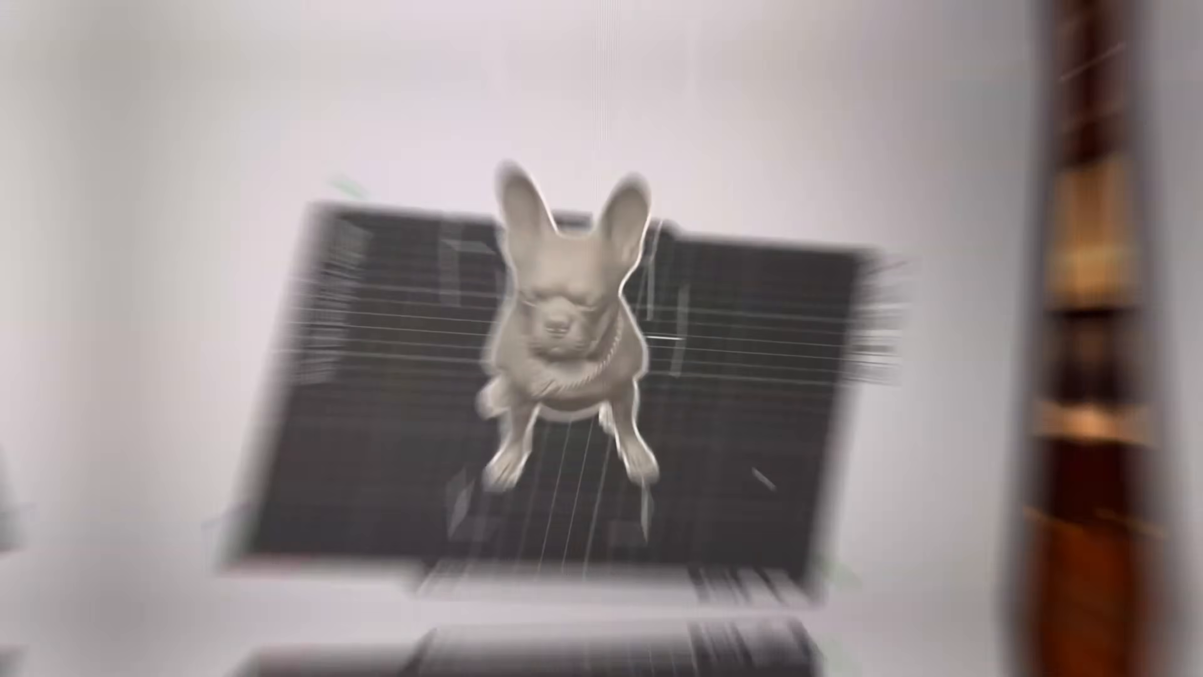
drag(755, 471, 789, 562)
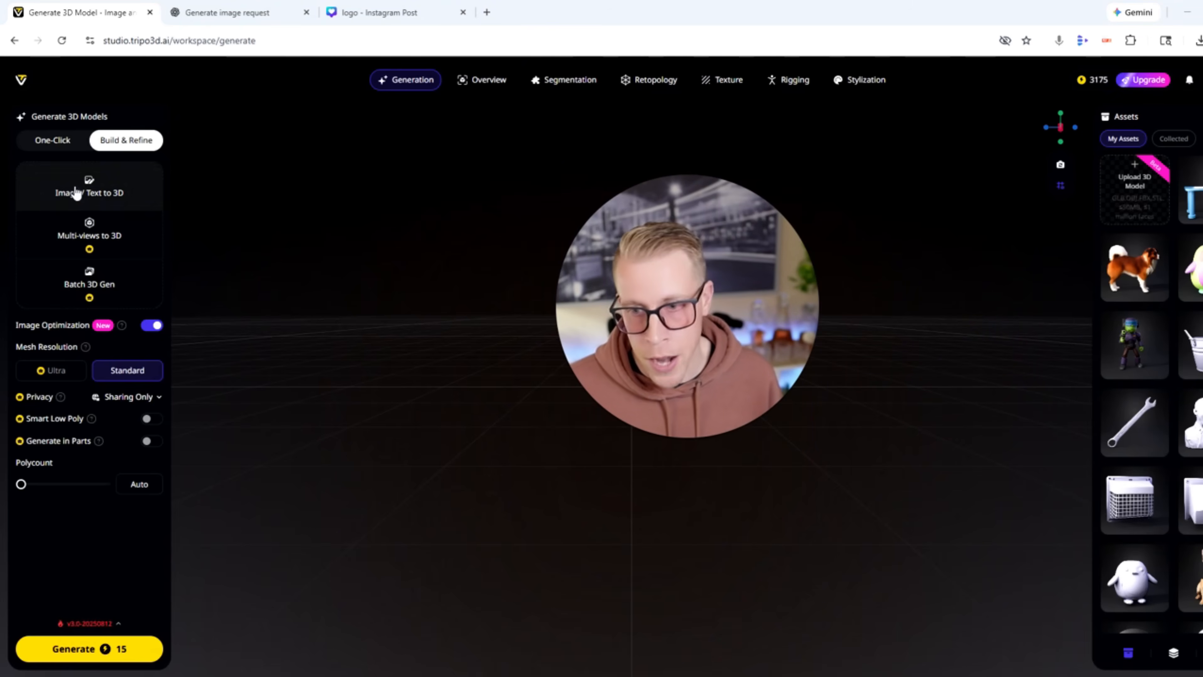
Load the cartoon boy picture, ChatGPT Image Dec 3, 2025, 03_01_12 PM, and generate a Standard-resolution 3D model from it.
click(92, 193)
click(423, 179)
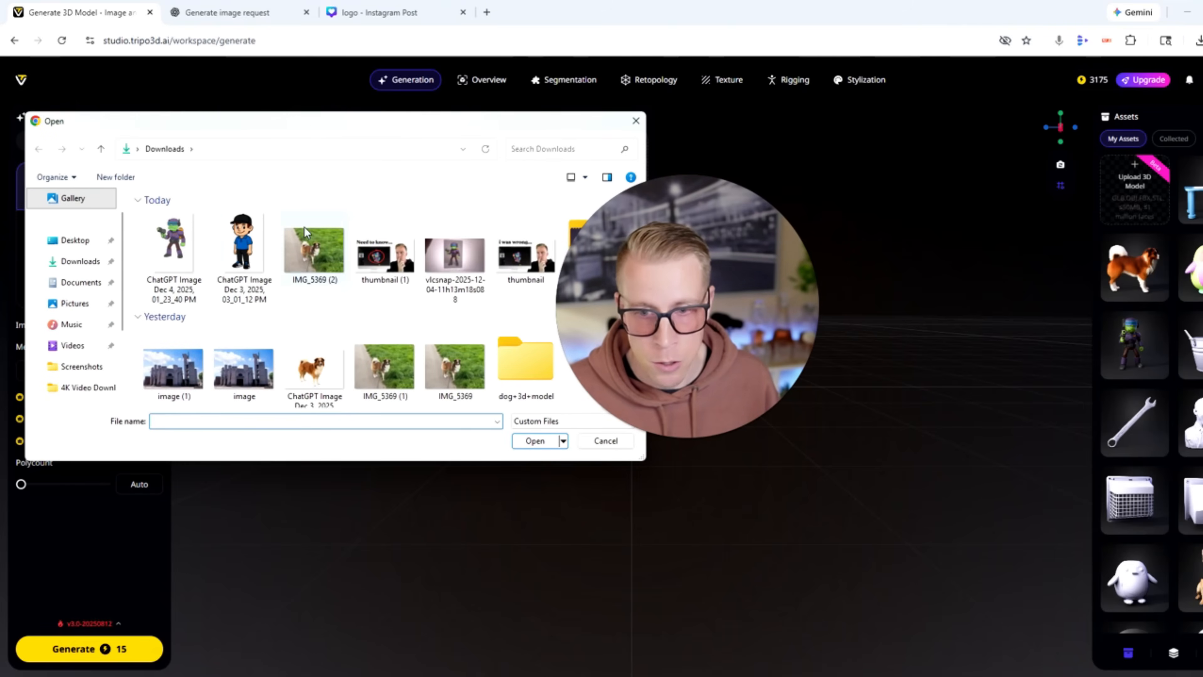
double_click(256, 261)
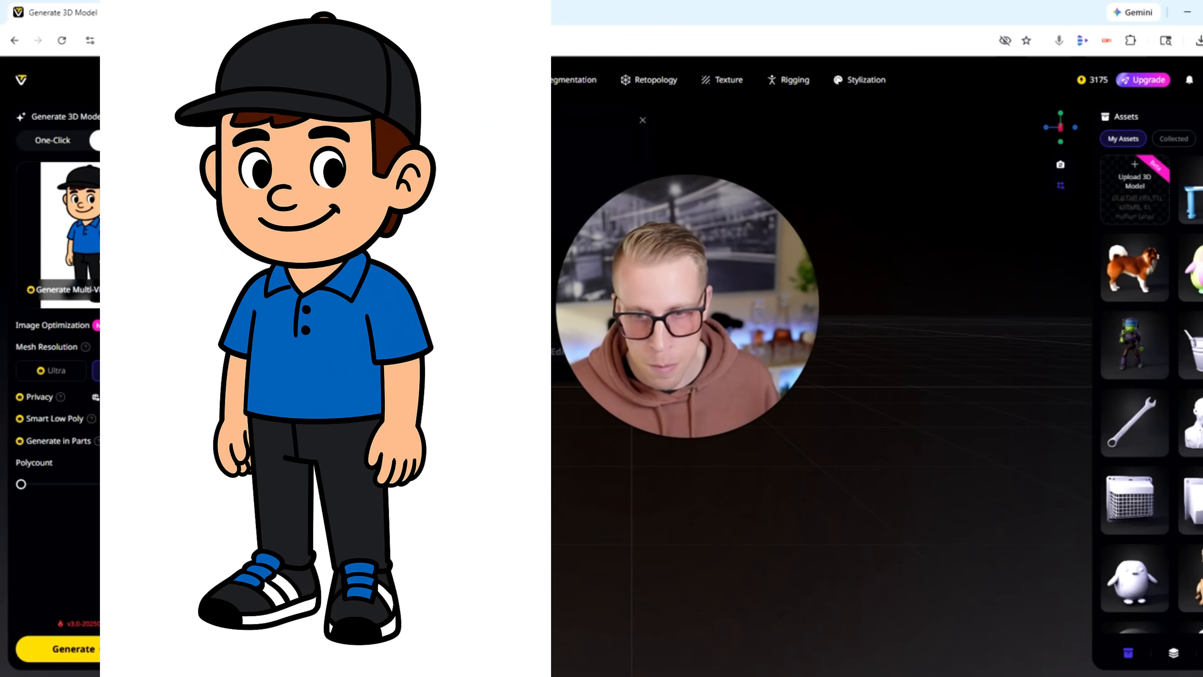
click(95, 652)
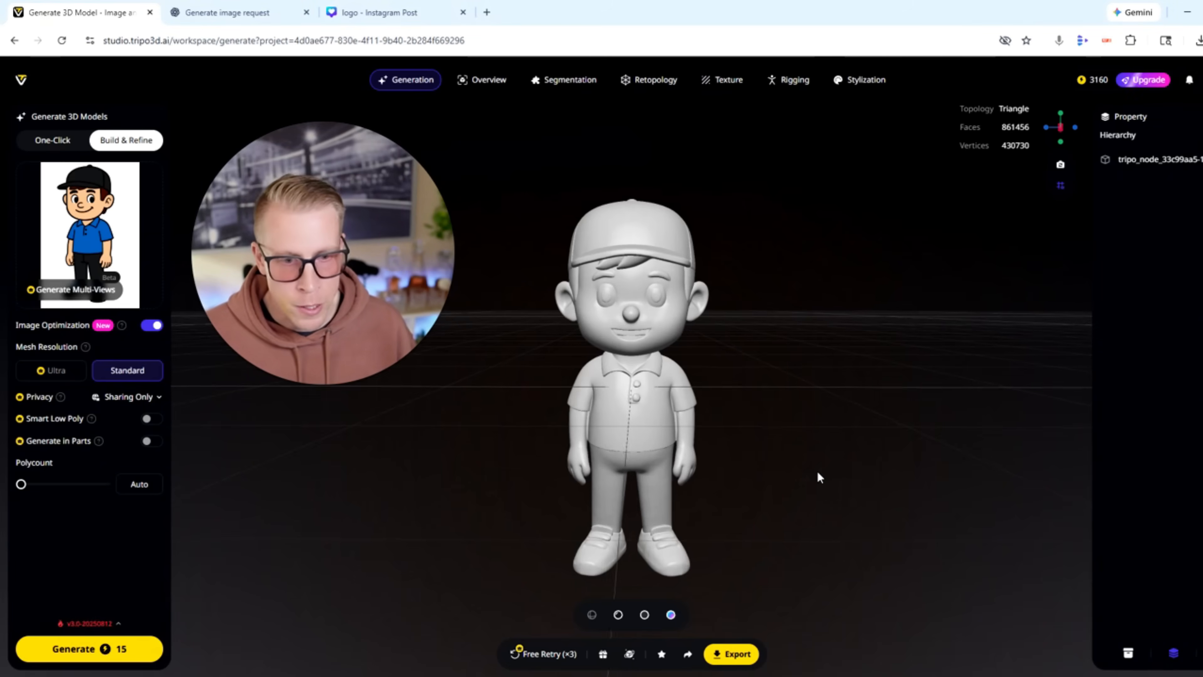
Generate an image-based texture for the cartoon boy model with HD Texture on and no style reference.
drag(817, 473, 787, 483)
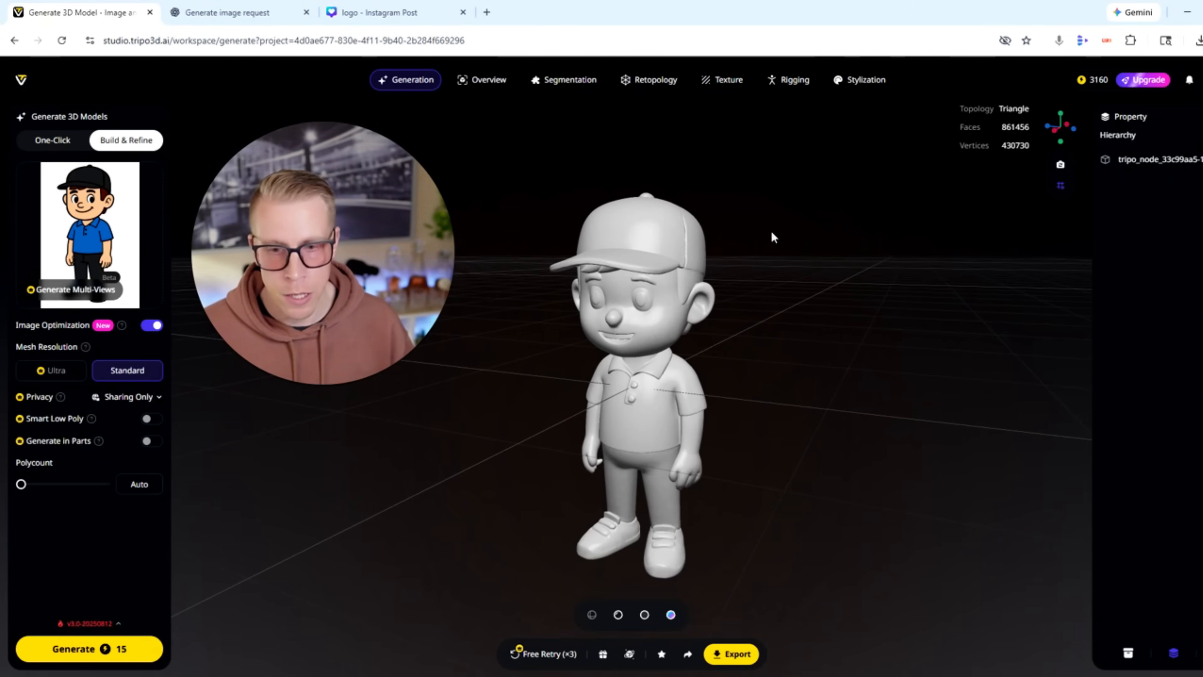
click(730, 80)
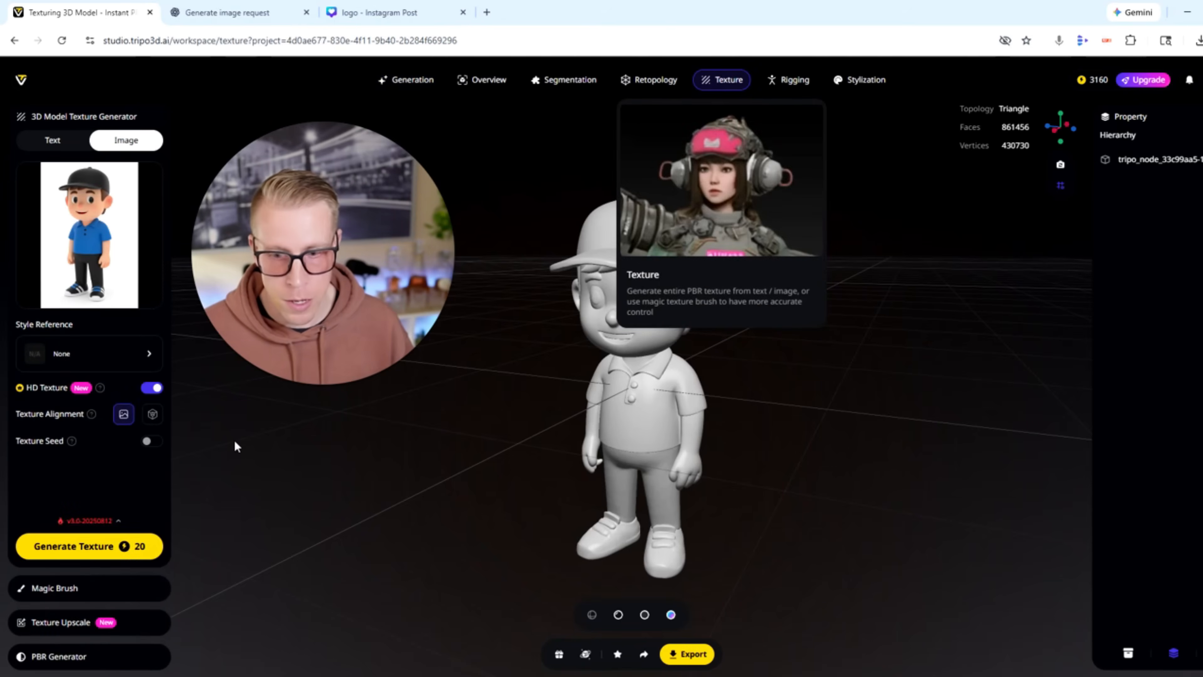
click(75, 547)
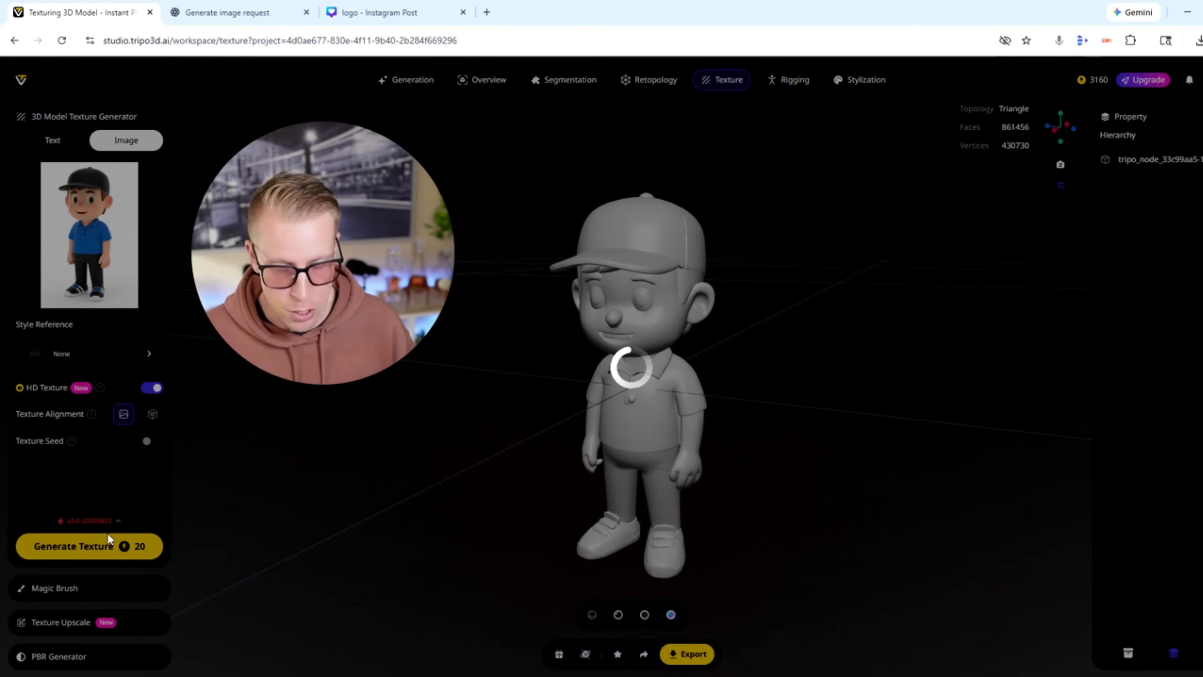
Examine the textured cartoon boy model up close and from several angles.
scroll(822, 480, up, 5)
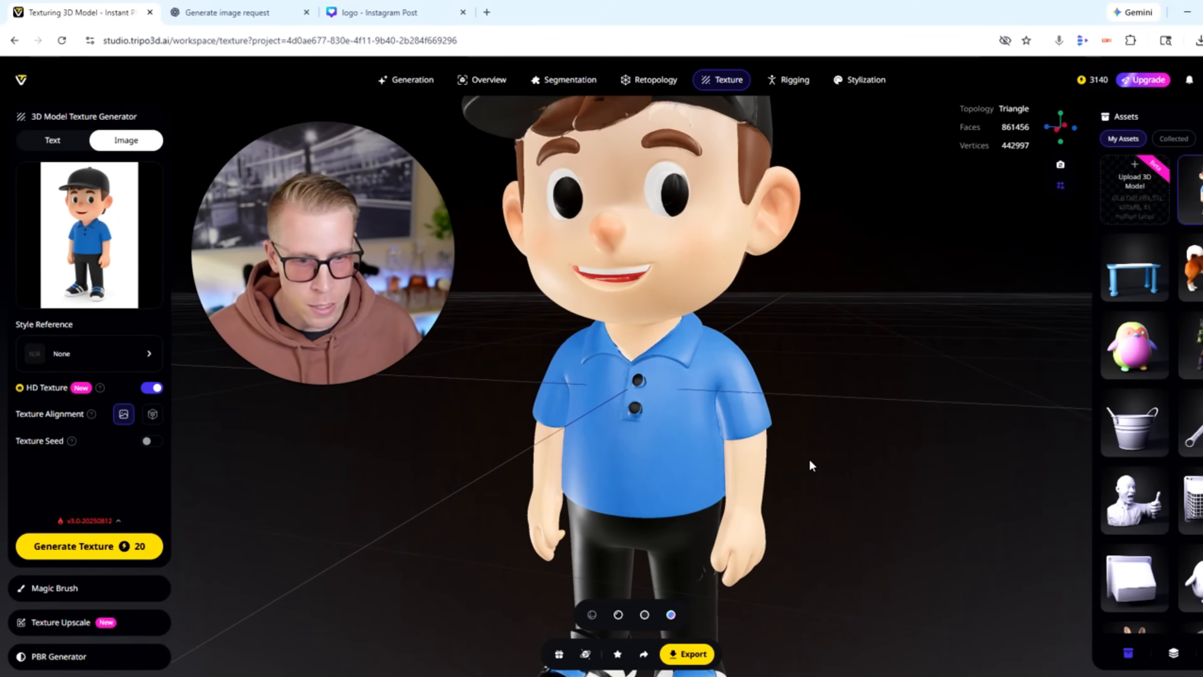
drag(855, 423, 787, 471)
scroll(827, 478, down, 5)
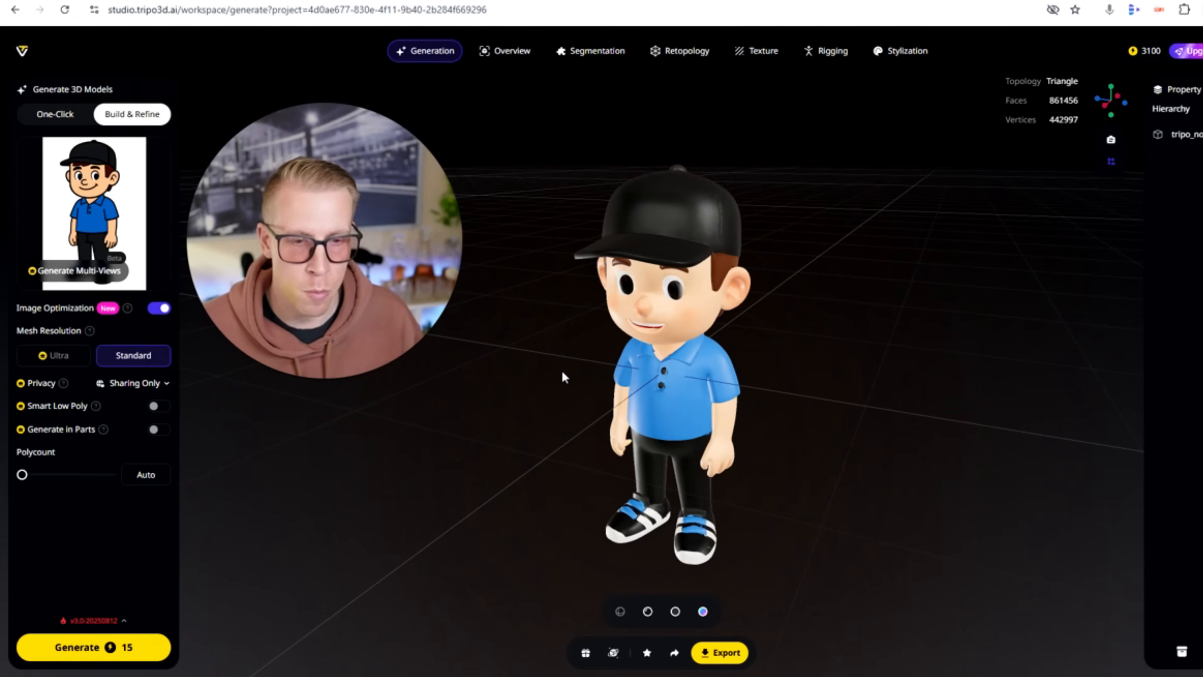
drag(781, 493, 744, 455)
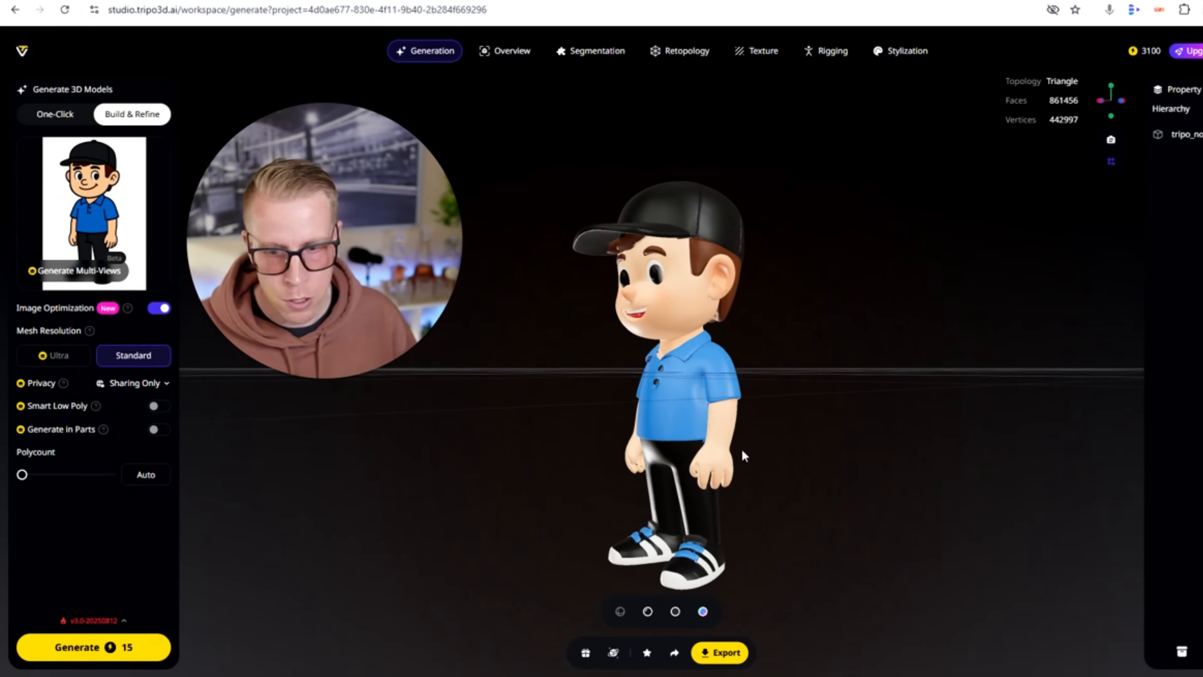
Select the boy model in the texture workspace and open the Magic Brush options.
click(763, 51)
click(673, 400)
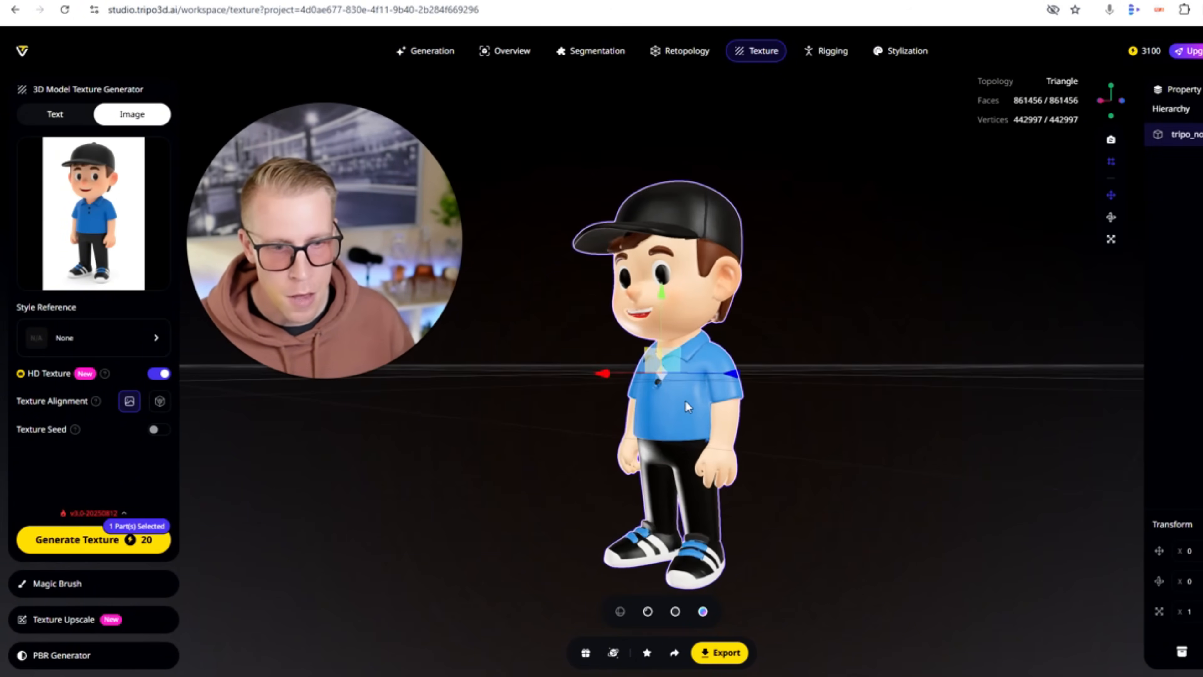
click(69, 592)
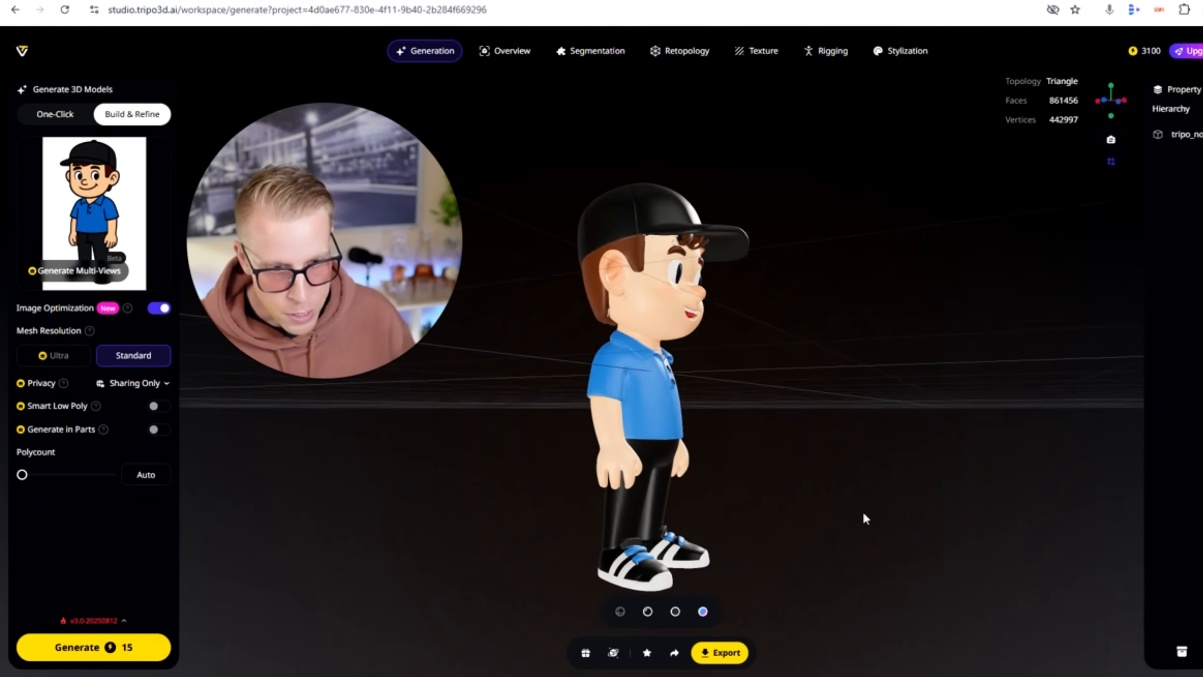
Export the textured boy model in OBJ format.
drag(783, 512, 733, 512)
click(735, 654)
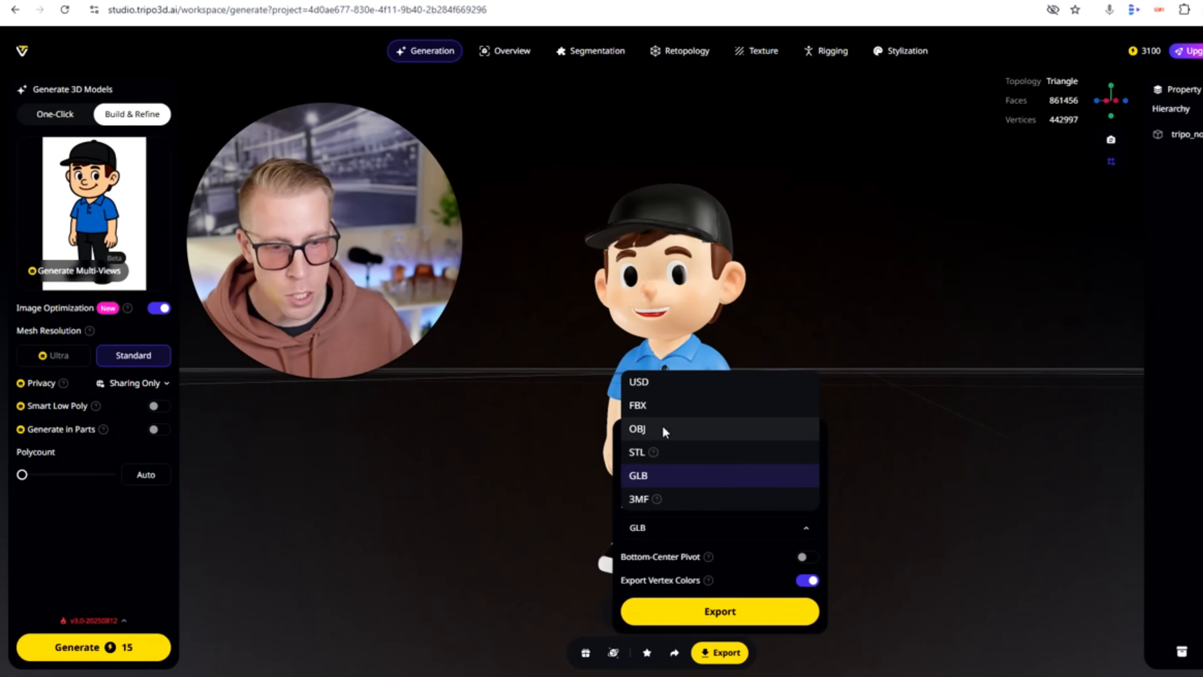
click(662, 429)
click(732, 613)
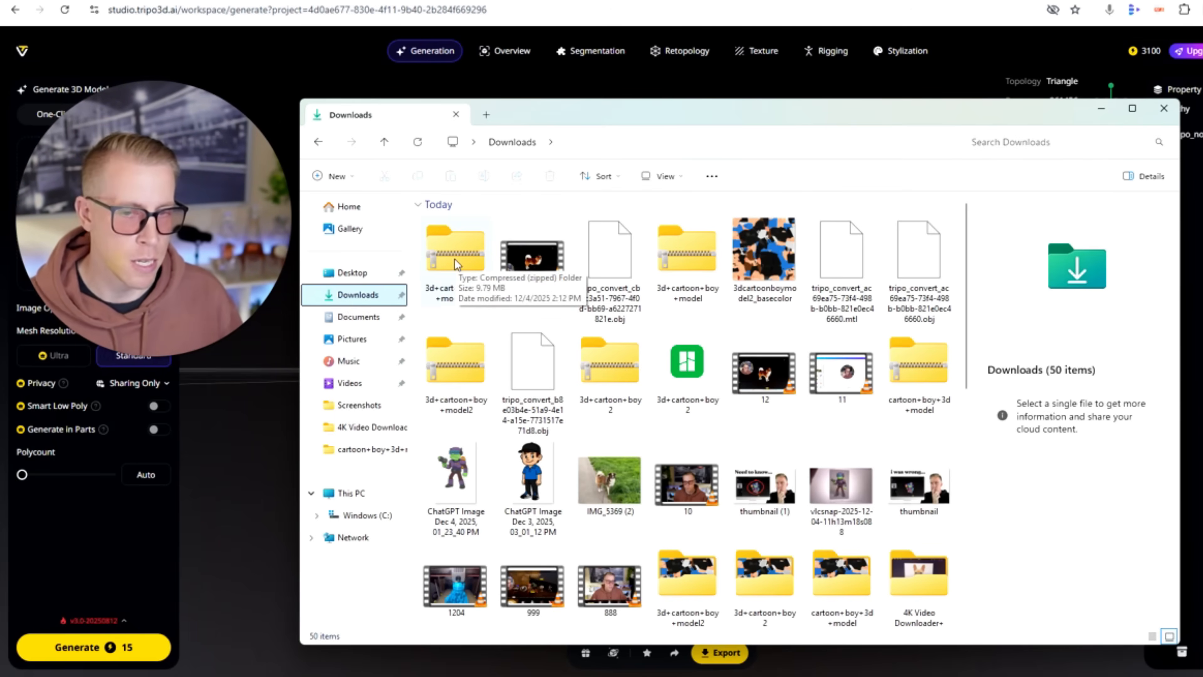
Extract the 3d+cartoon+boy+model (1) archive directly into the Downloads folder, replacing the existing file of the same name.
click(456, 250)
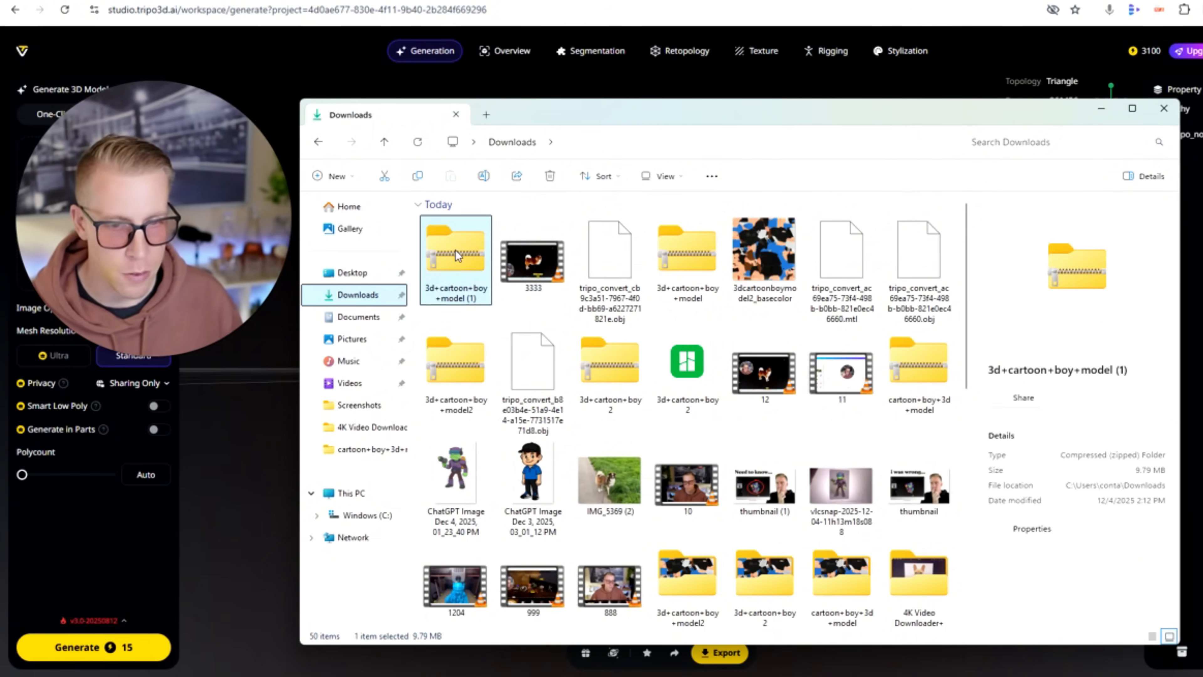
right_click(456, 250)
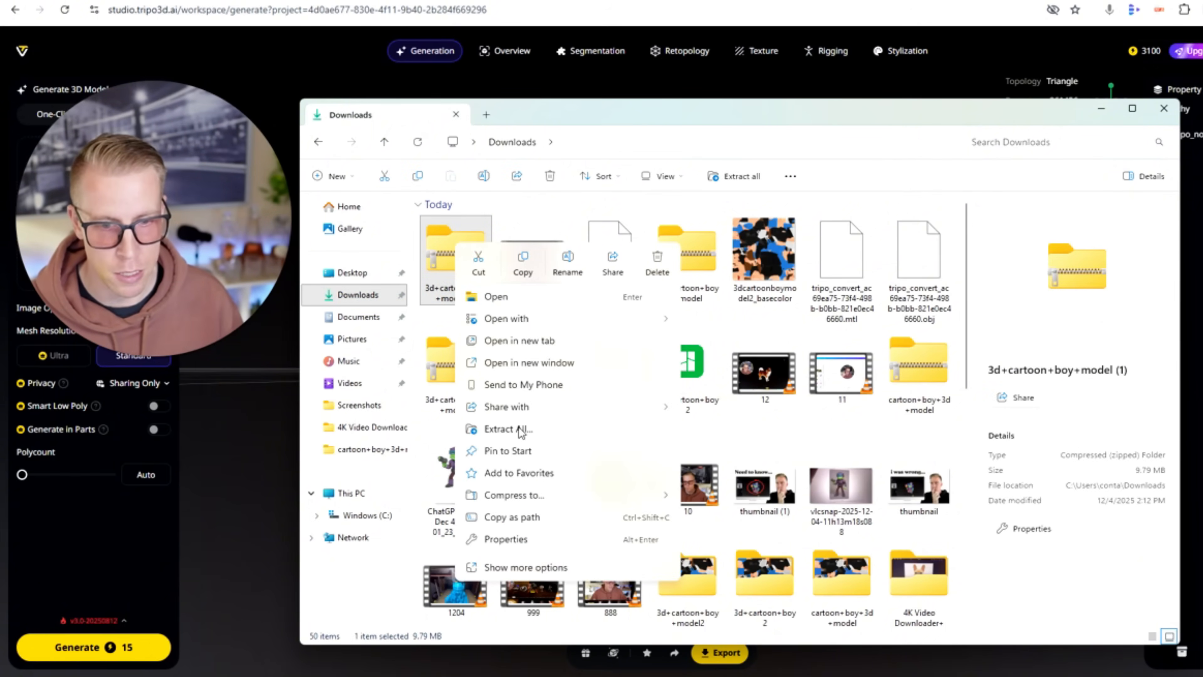
click(507, 429)
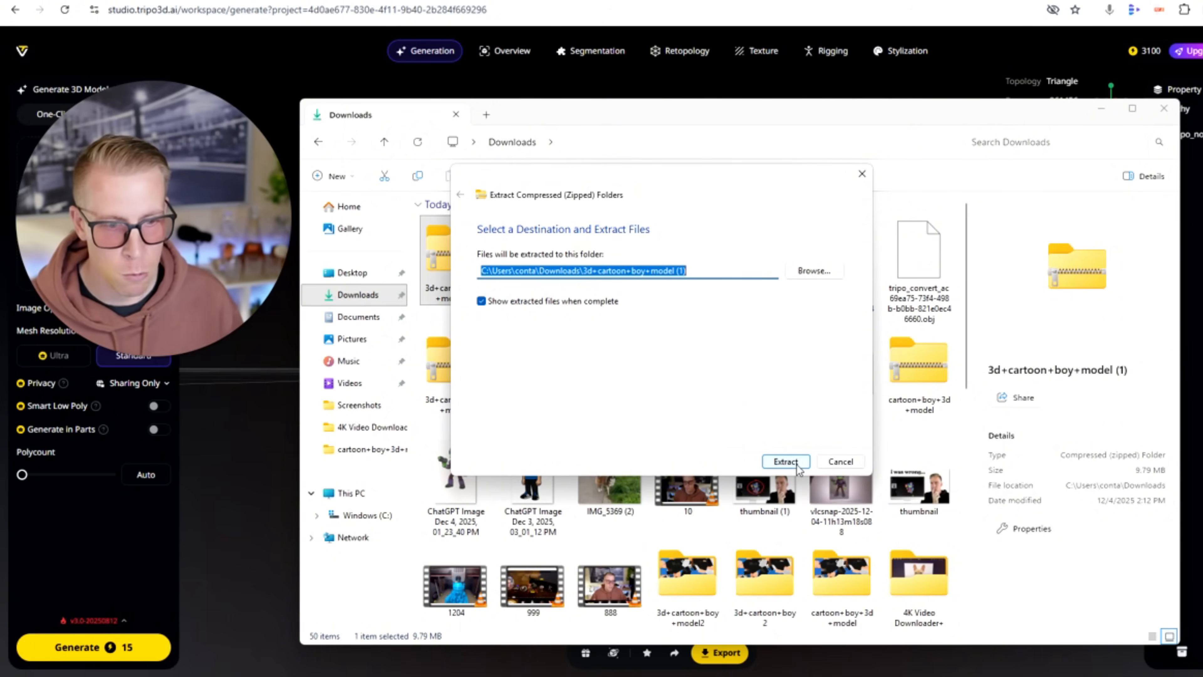
click(808, 271)
click(517, 348)
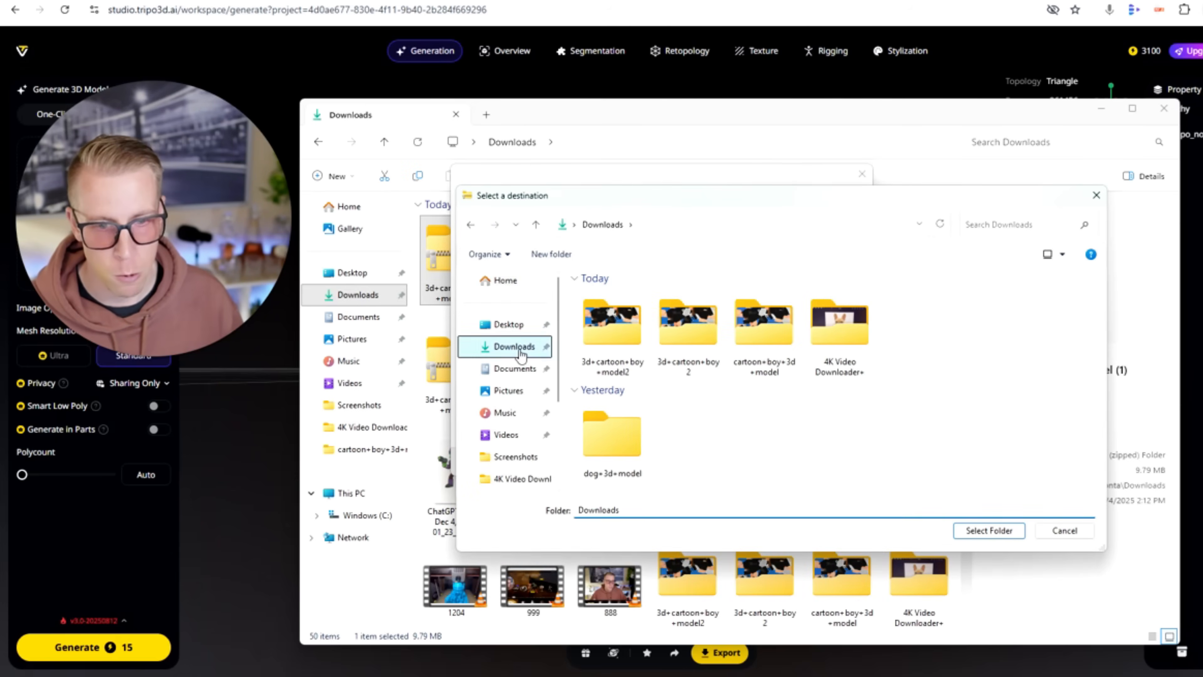
click(990, 531)
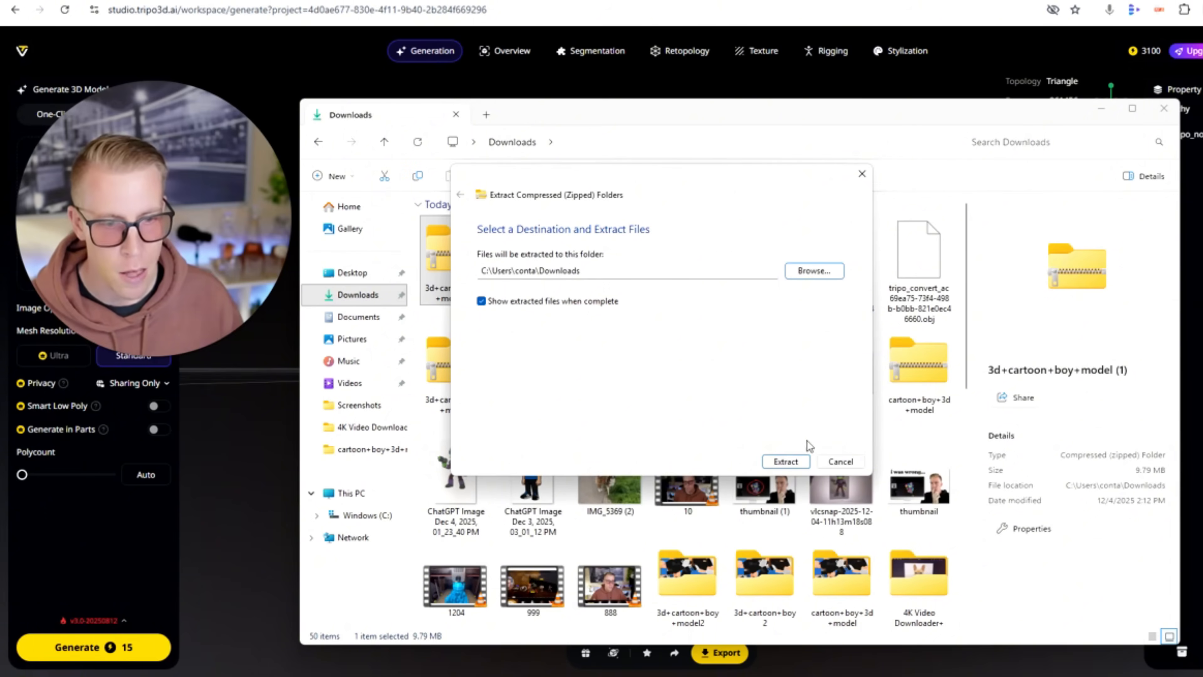
click(785, 461)
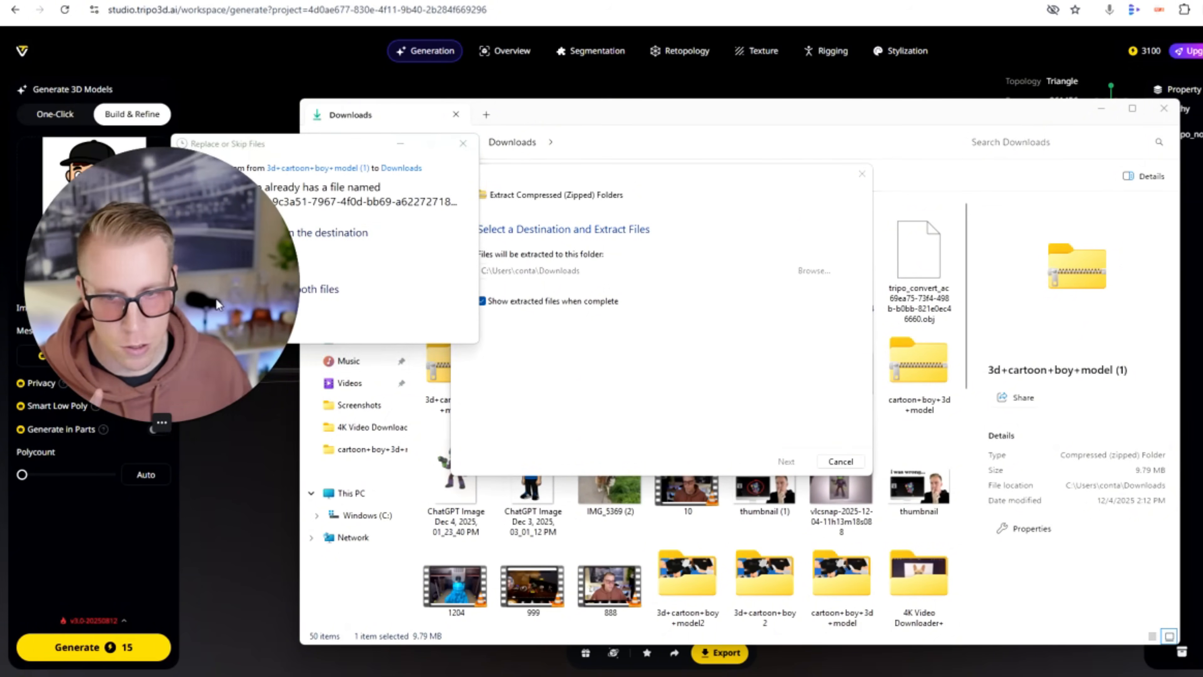
click(271, 234)
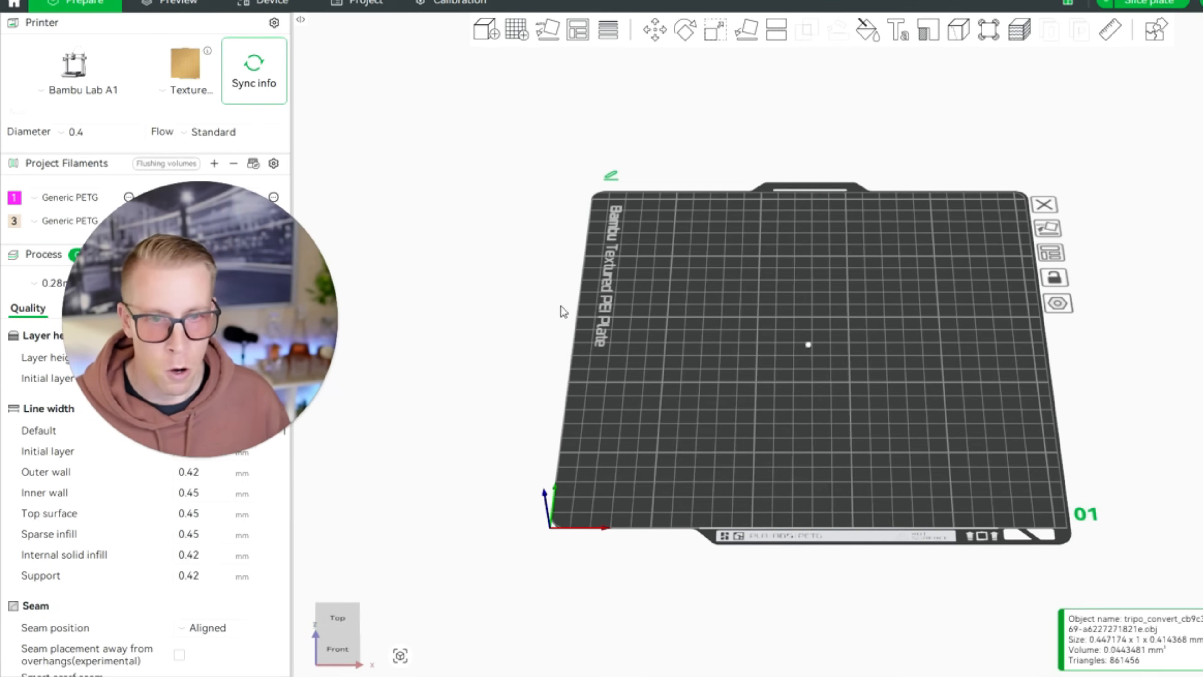
Switch to Bambu Studio and import the extracted tripo_convert_cb9c3a51 OBJ from Downloads with the number of colors set to 4.
click(493, 33)
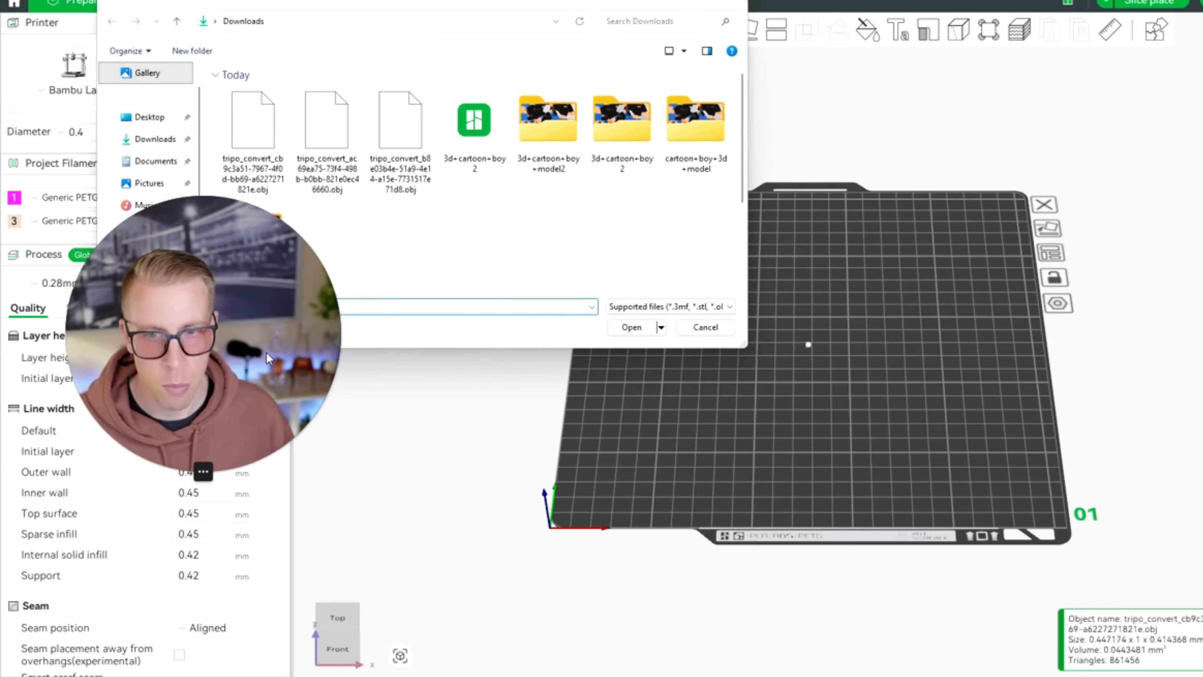
click(181, 140)
double_click(246, 131)
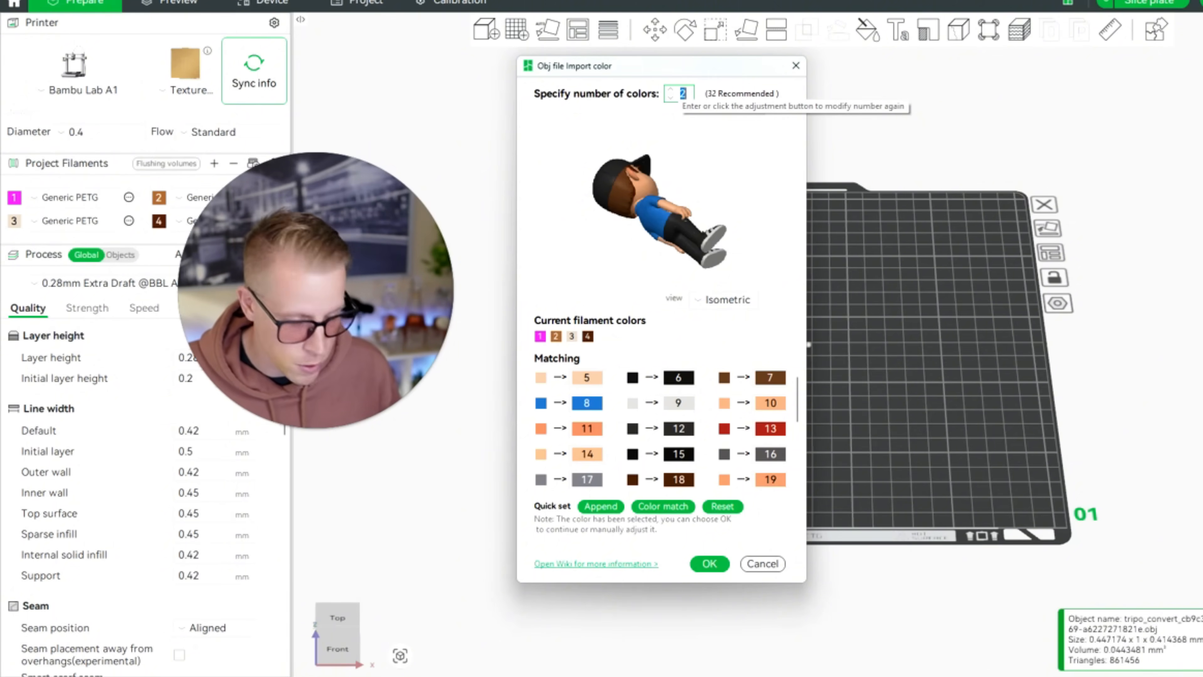
key(Return)
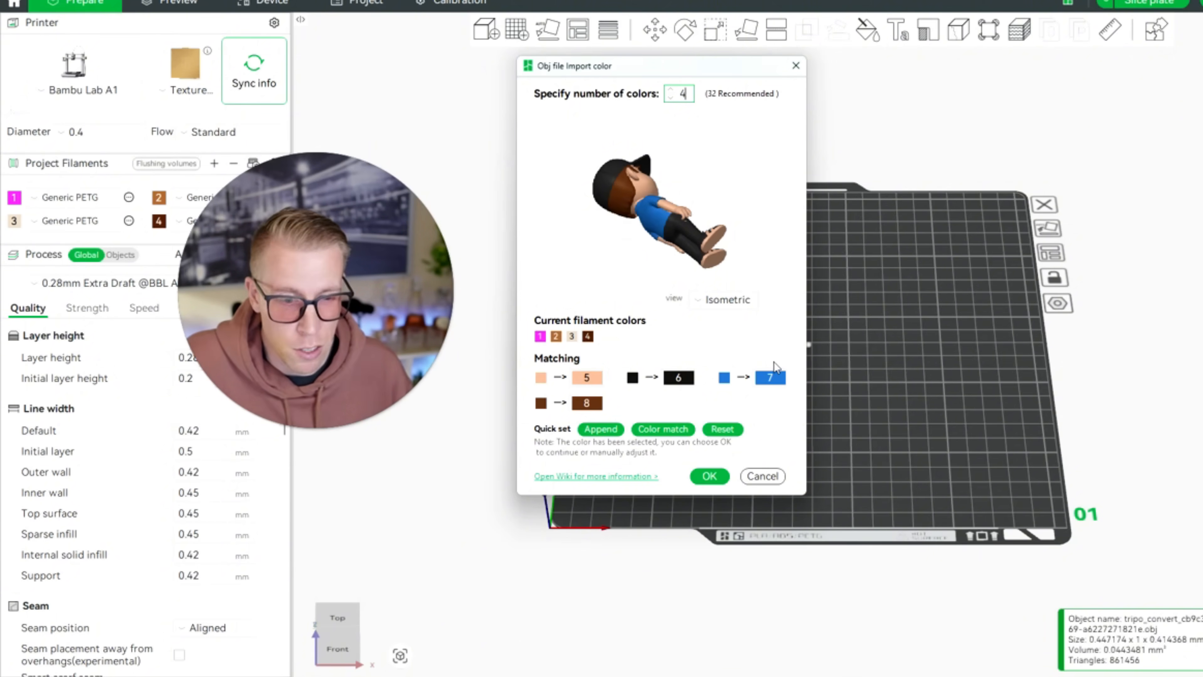
click(709, 476)
Scale the imported boy model uniformly to 500% and stand it upright on the plate.
click(841, 379)
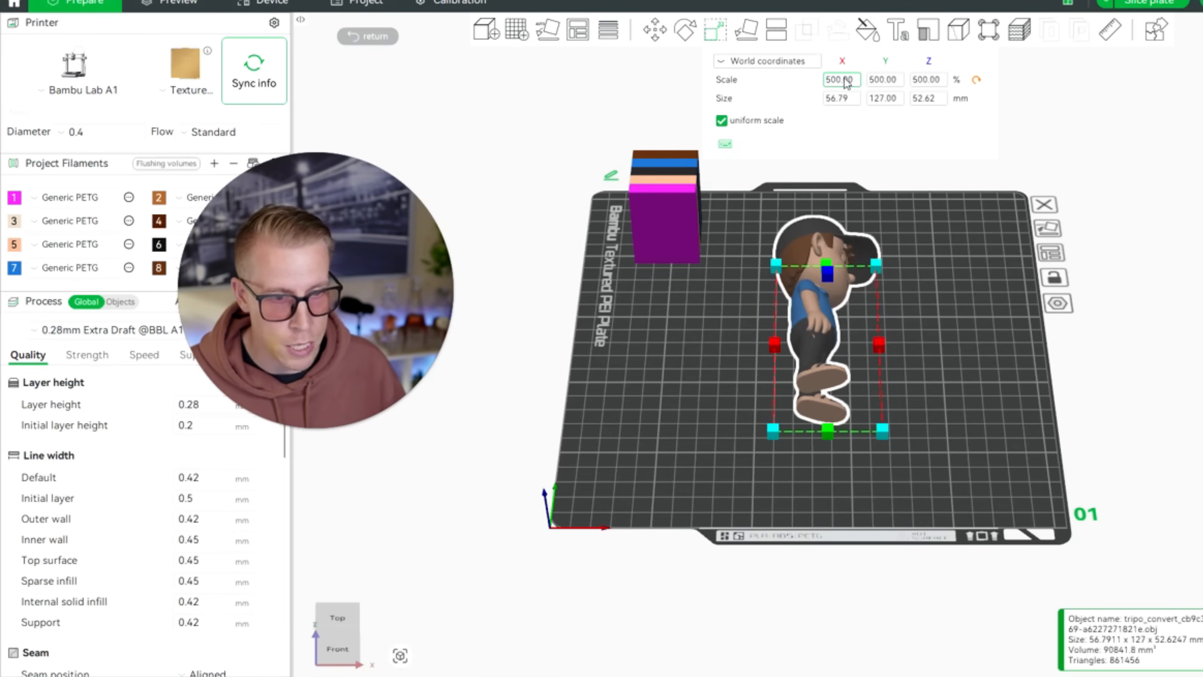
drag(944, 375, 847, 369)
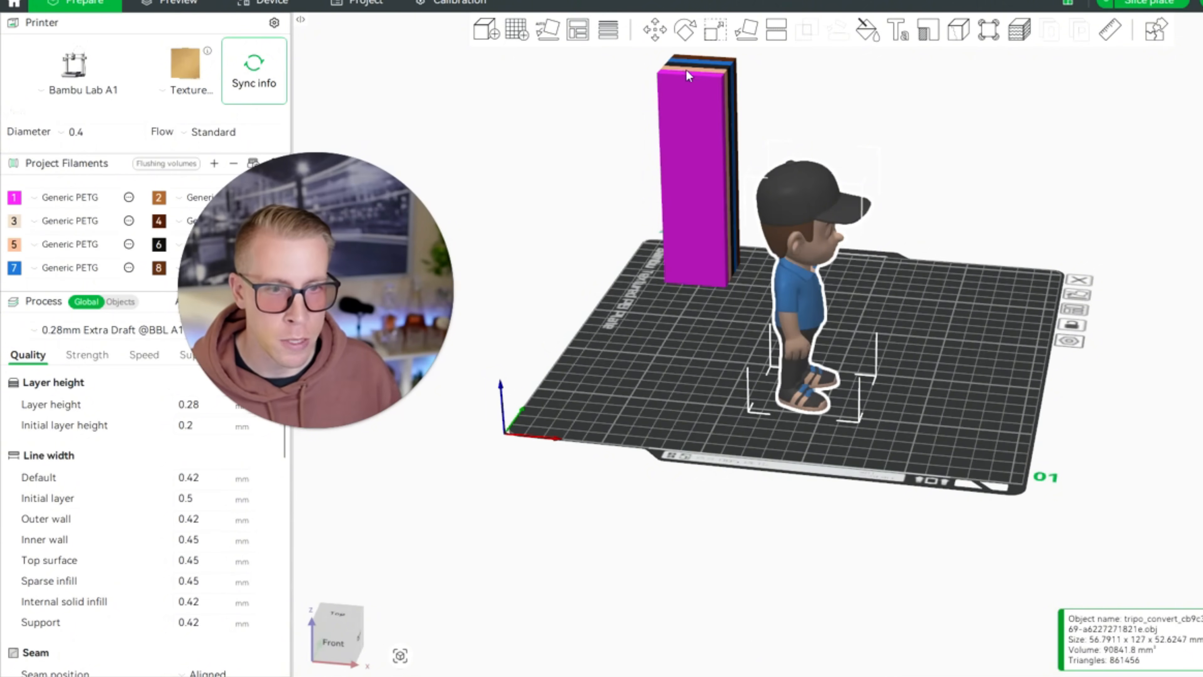
Rotate the standing boy model about the vertical axis so its face points to the front edge of the plate.
click(687, 32)
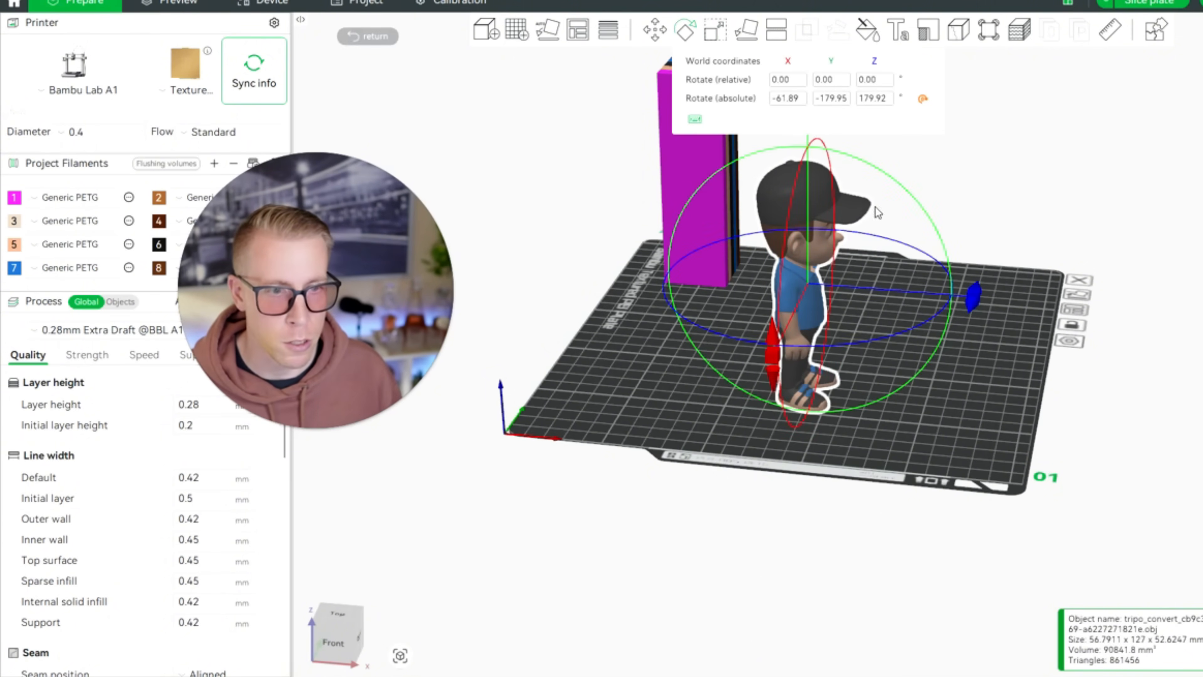
drag(985, 323, 962, 428)
drag(845, 377, 606, 363)
drag(775, 502, 821, 491)
click(956, 406)
drag(955, 406, 918, 425)
drag(813, 397, 801, 397)
click(908, 454)
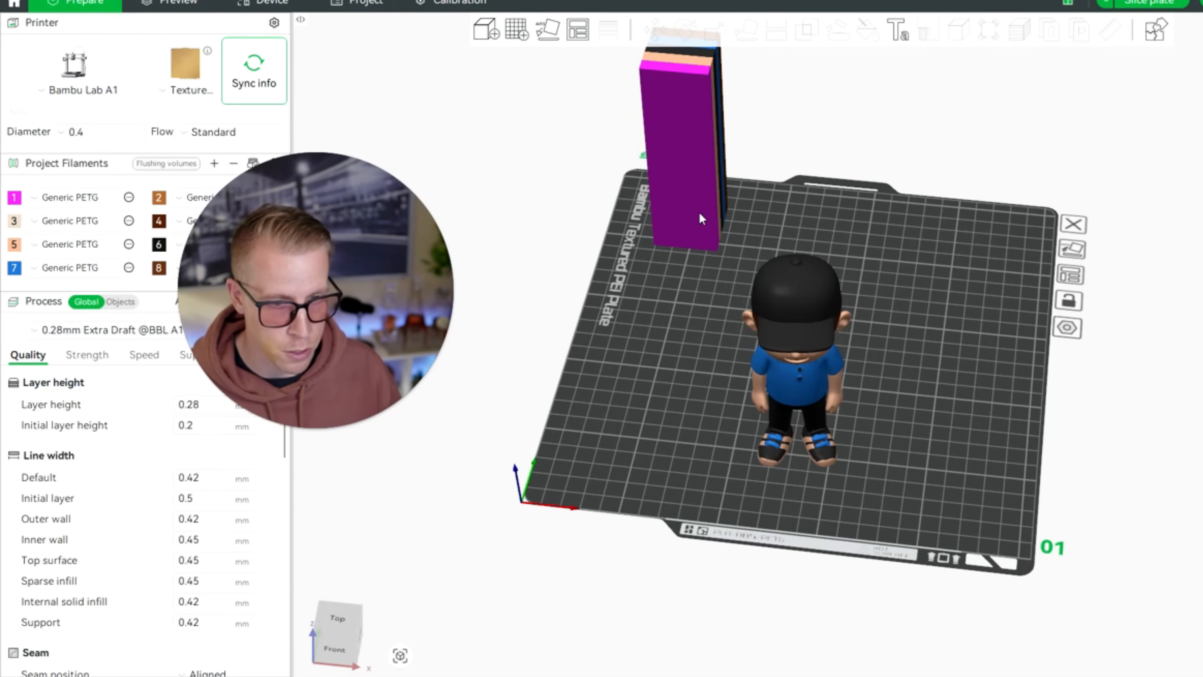
Shift the prime tower slightly within the back-left area of the plate.
drag(684, 209, 698, 242)
drag(904, 354, 996, 377)
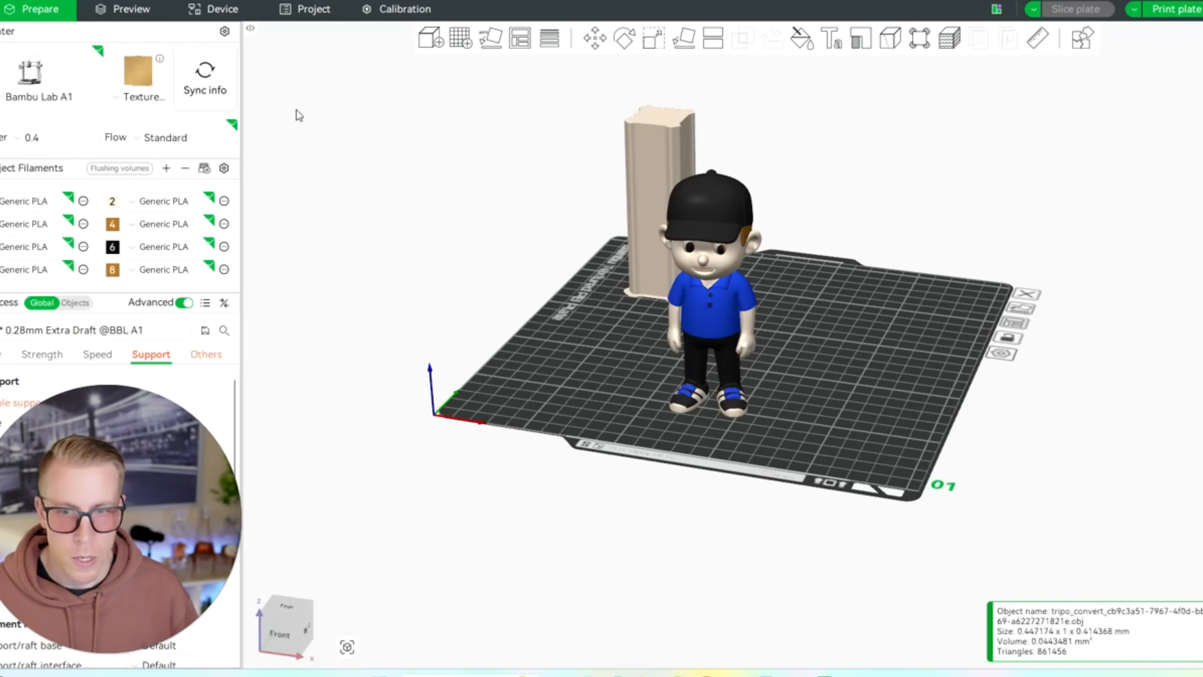
Check the filament colors loaded in the printer and examine the sliced preview of the boy model.
click(223, 9)
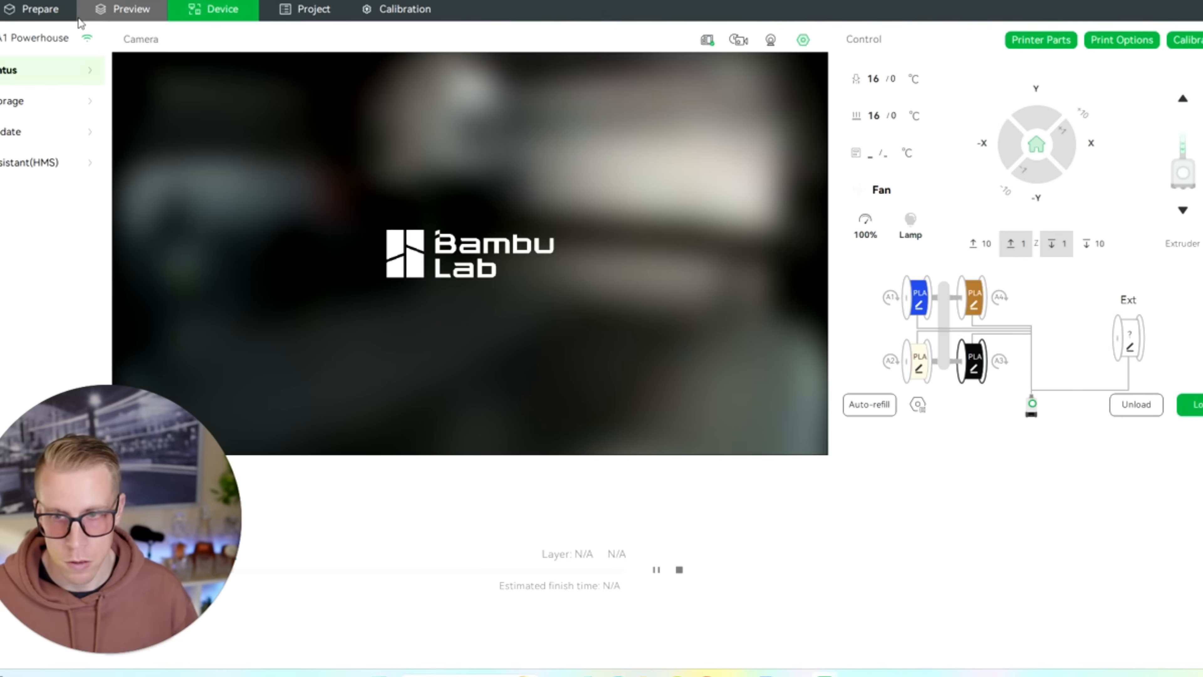
click(136, 14)
mouse_move(811, 425)
mouse_down()
mouse_move(758, 422)
mouse_move(816, 419)
mouse_move(806, 417)
mouse_up()
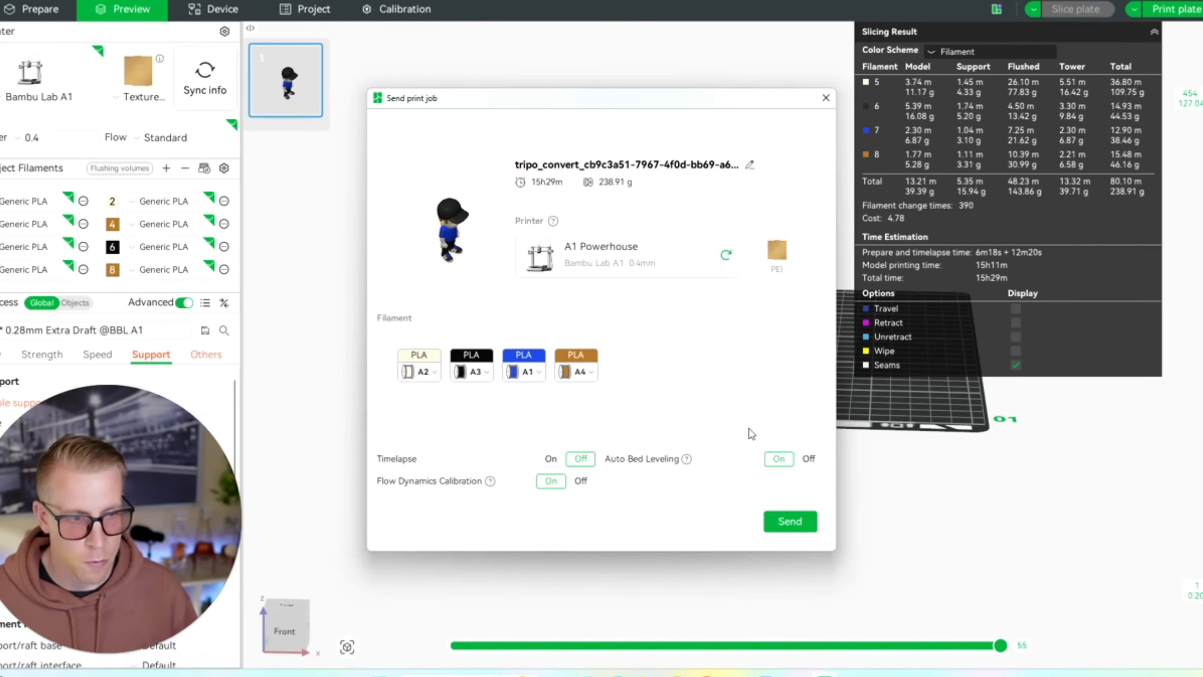